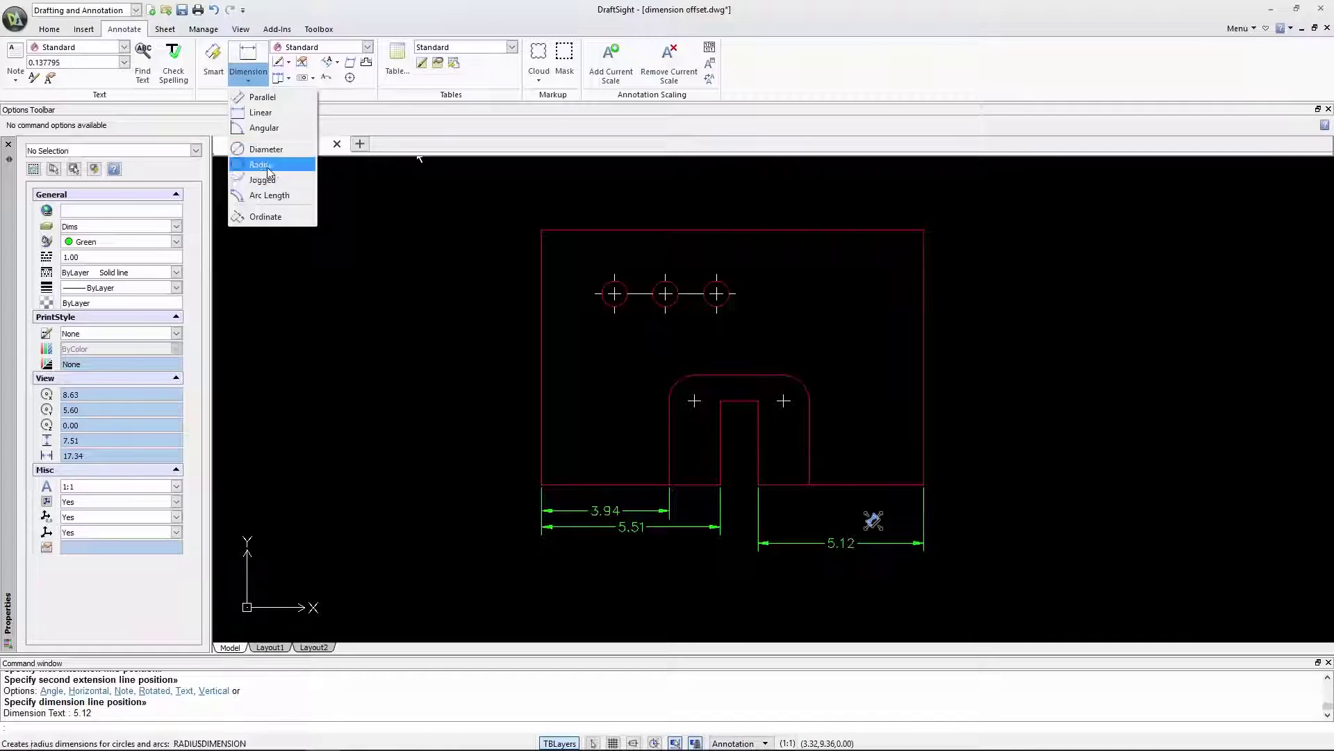
- Add a radius dimension to the rightmost of the three upper holes, placing its text inside the plate
left_click(723, 282)
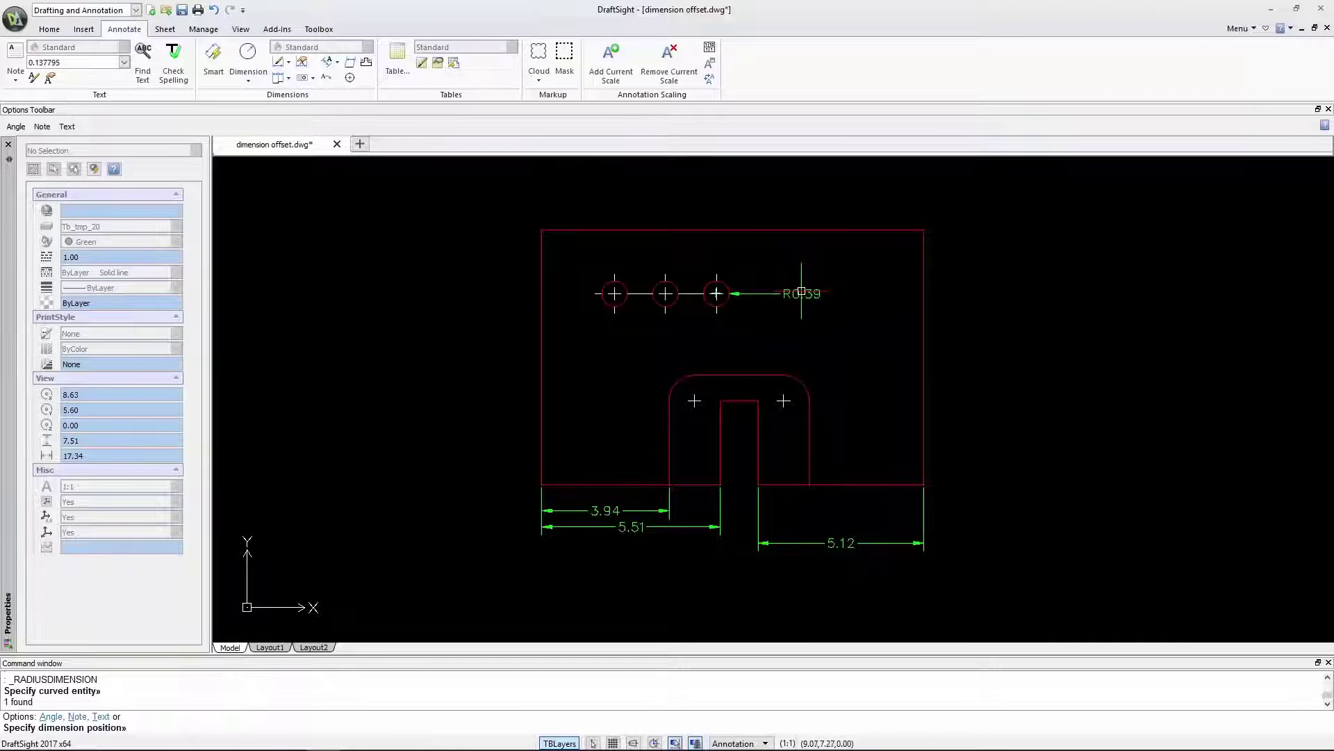
left_click(794, 324)
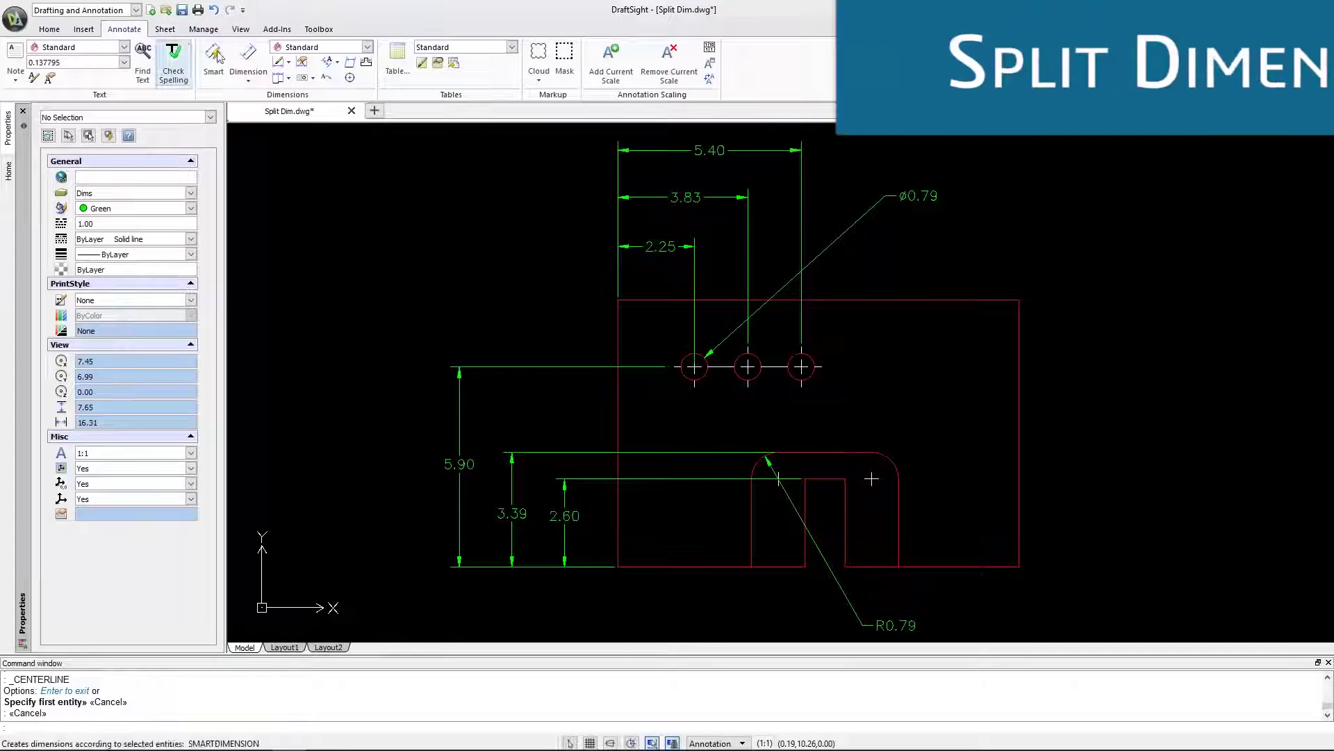
- Split the R0.79 radius dimension where it crosses another entity, using the default gap
left_click(368, 68)
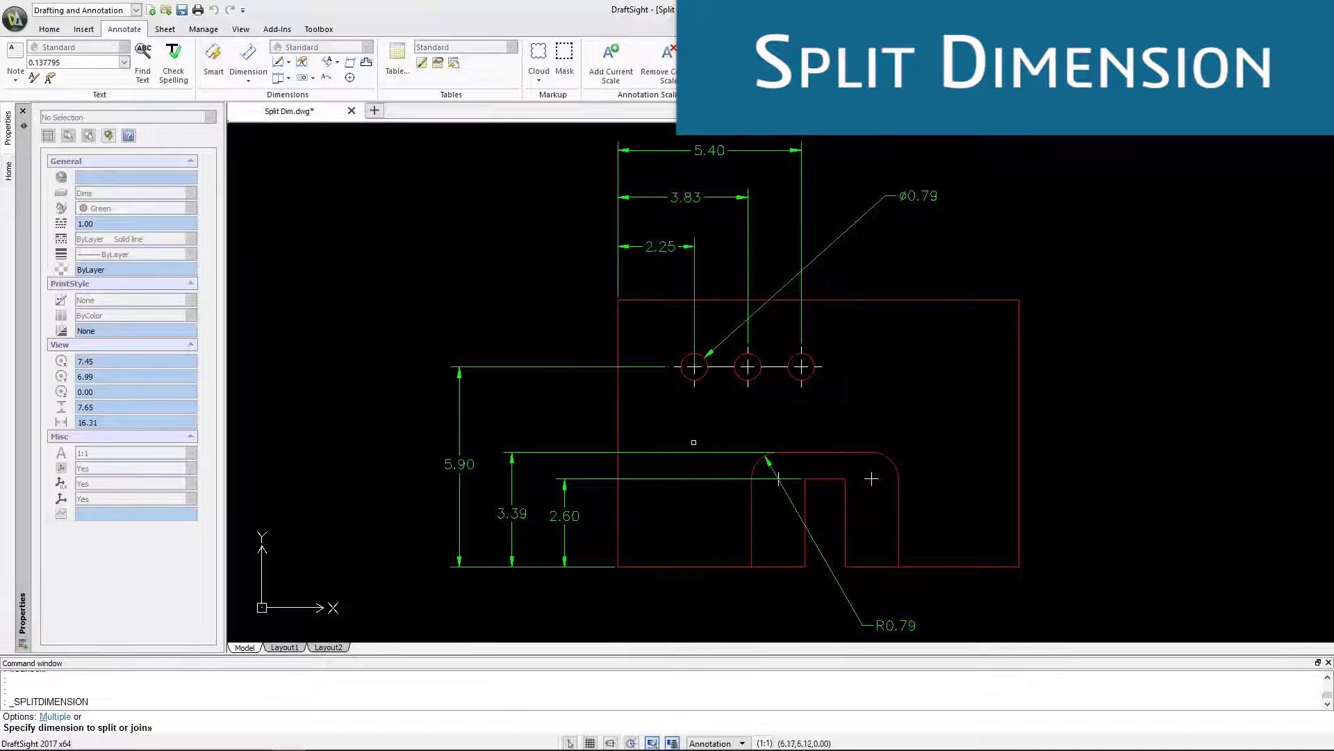
left_click(816, 542)
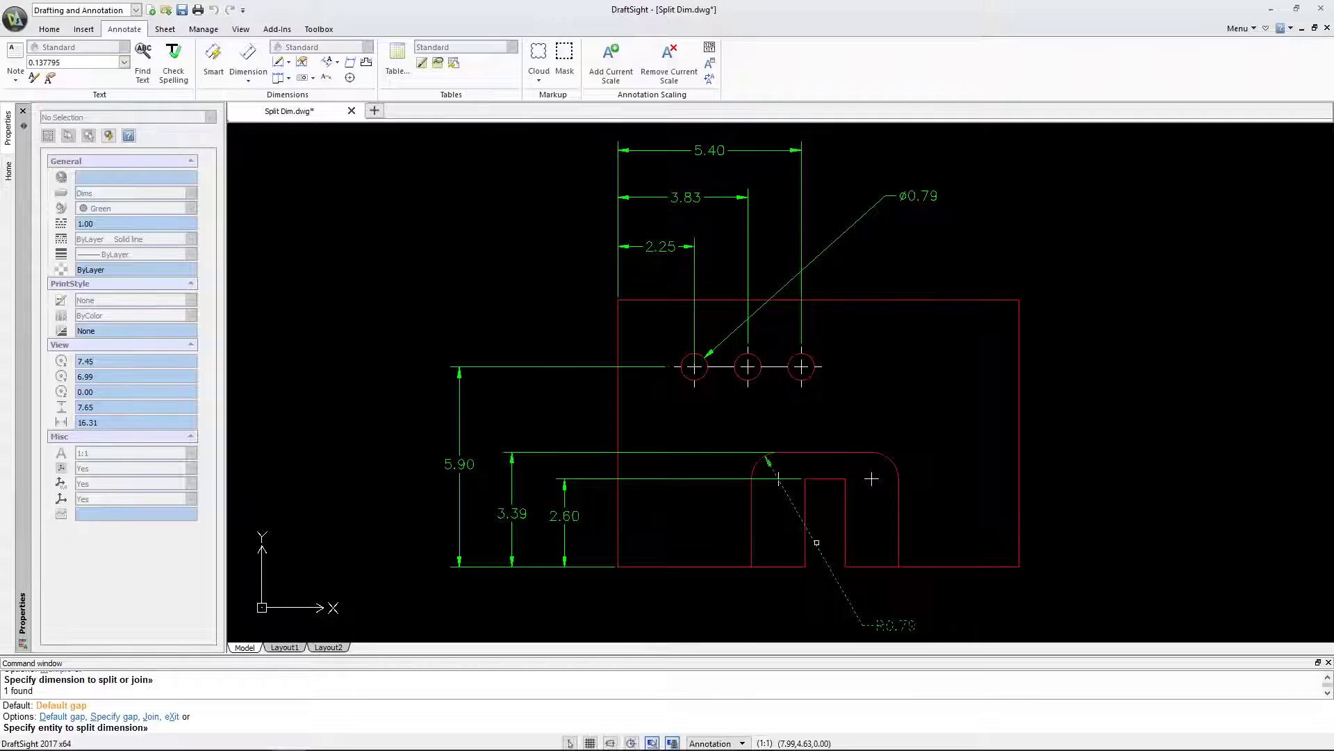
left_click(816, 543)
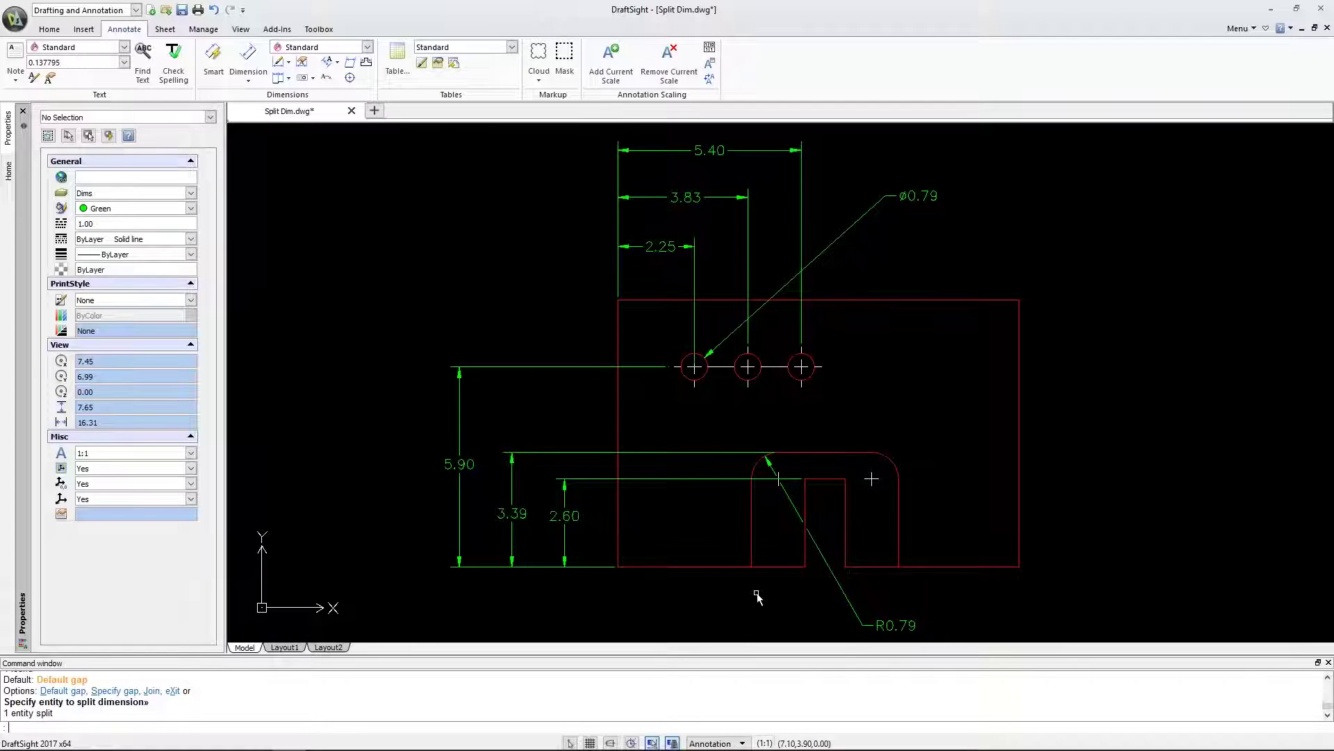
- Run Split Dimension with the Multiple option and select the 5.40 and 3.83 dimensions above the plate
left_click(369, 66)
type("m")
key("Return")
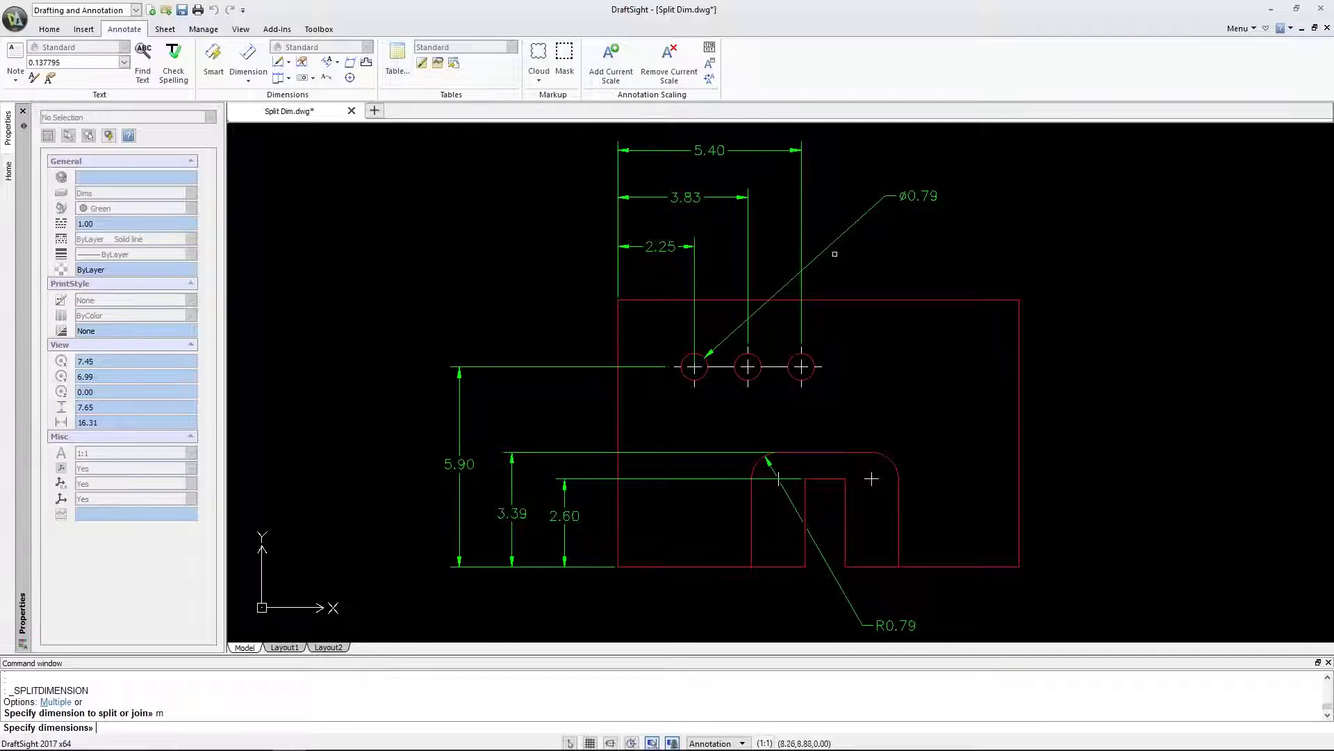
left_click(802, 236)
left_click(747, 248)
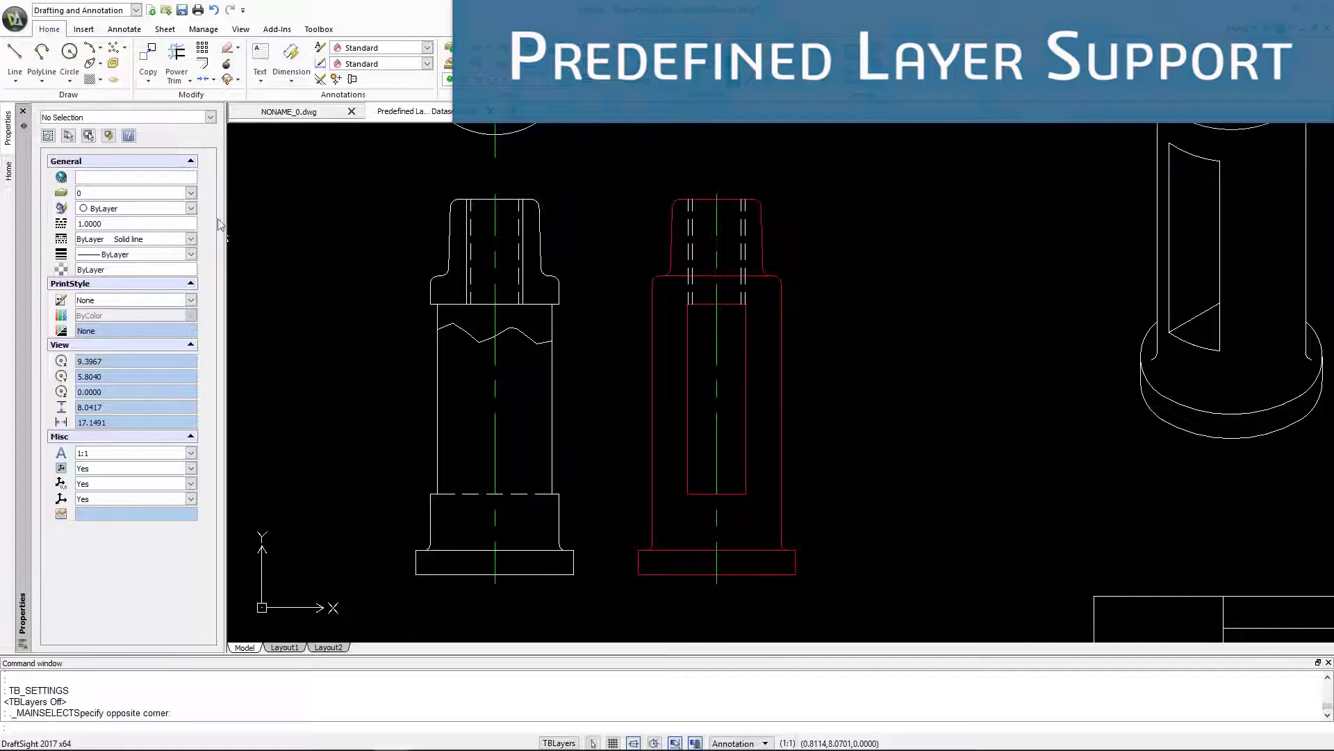
- Assign the Dimension entity type to the Dimensions layer in the Toolbox layer settings
left_click(319, 28)
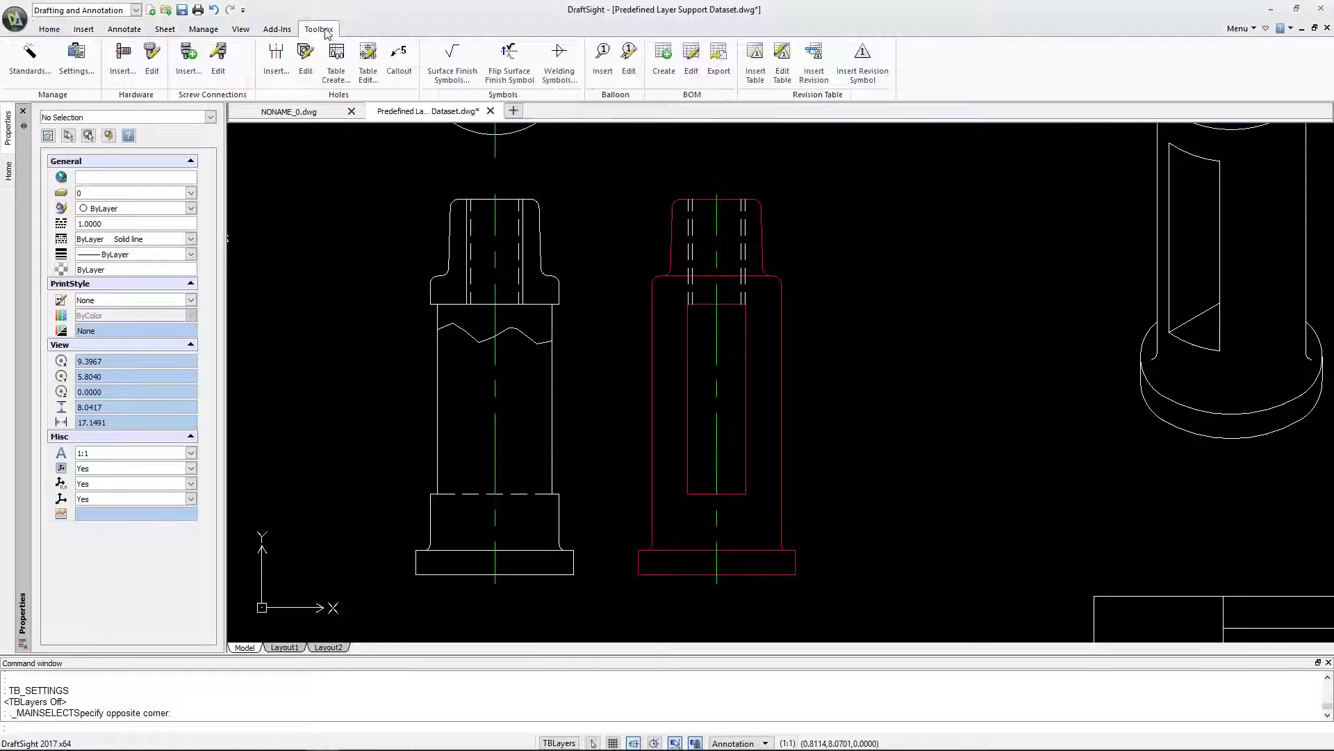
left_click(78, 70)
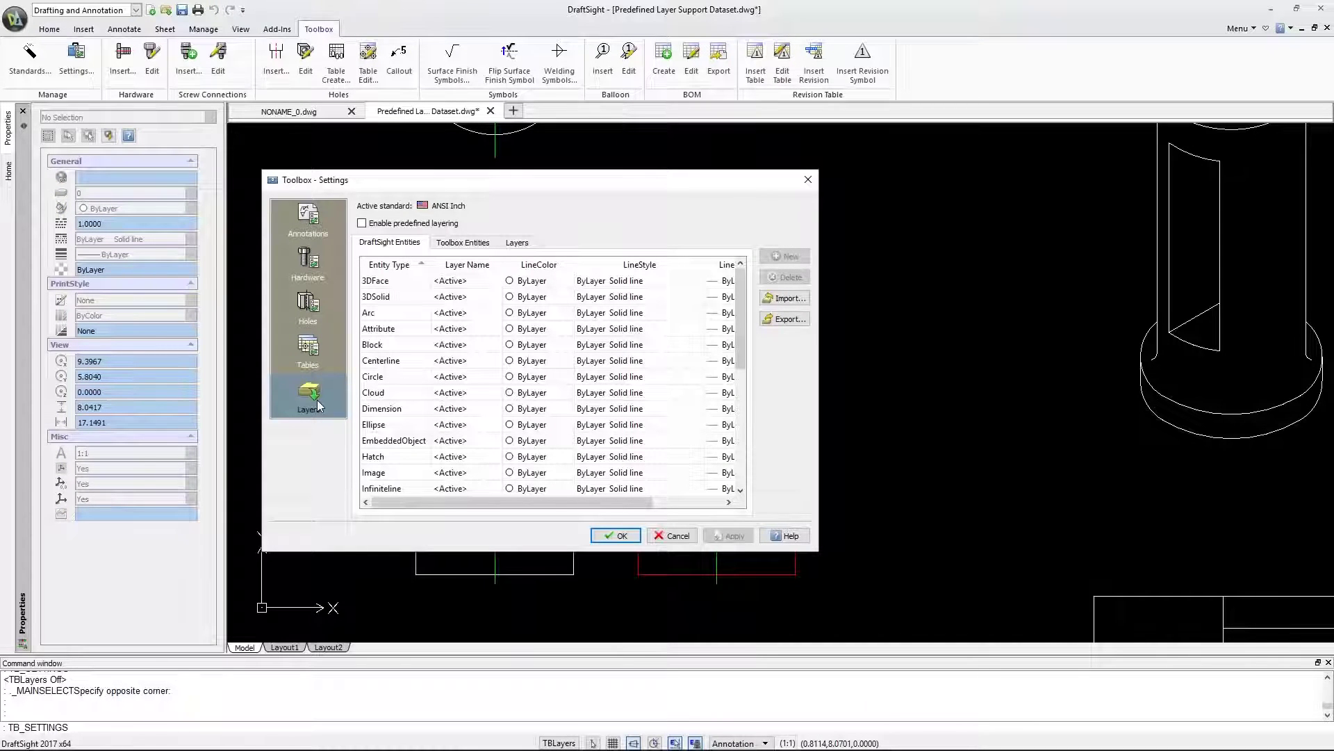
left_click(374, 413)
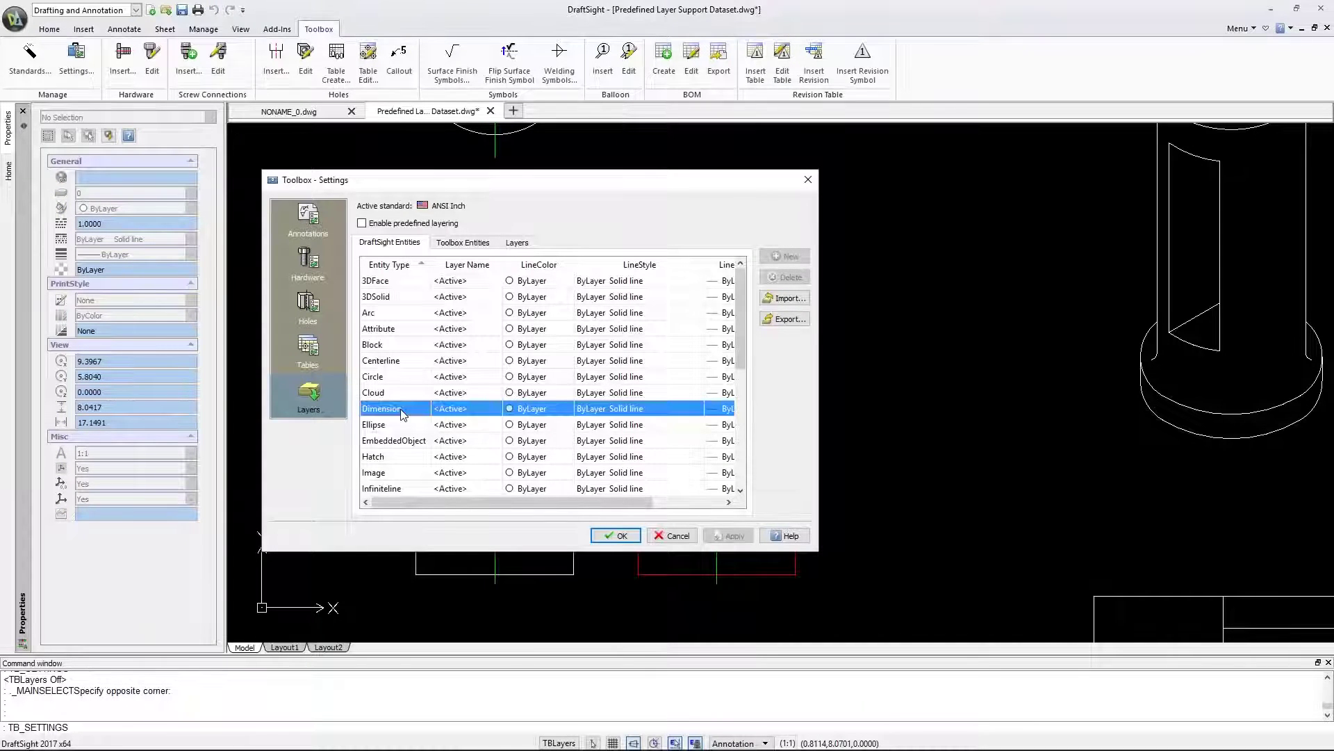
left_click(479, 410)
left_click(475, 463)
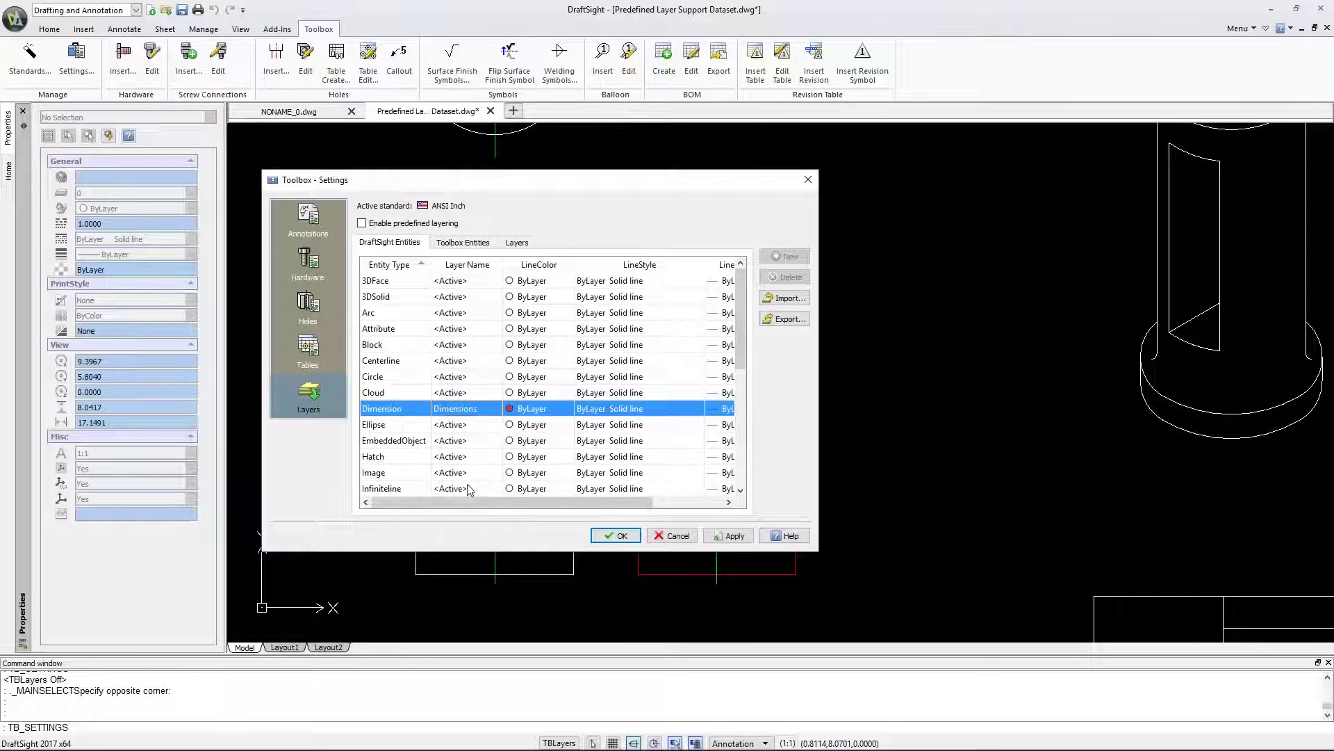
- Assign the Hatch entity type to the Hatch layer and accept the Toolbox settings
left_click(390, 458)
left_click(483, 458)
left_click(495, 457)
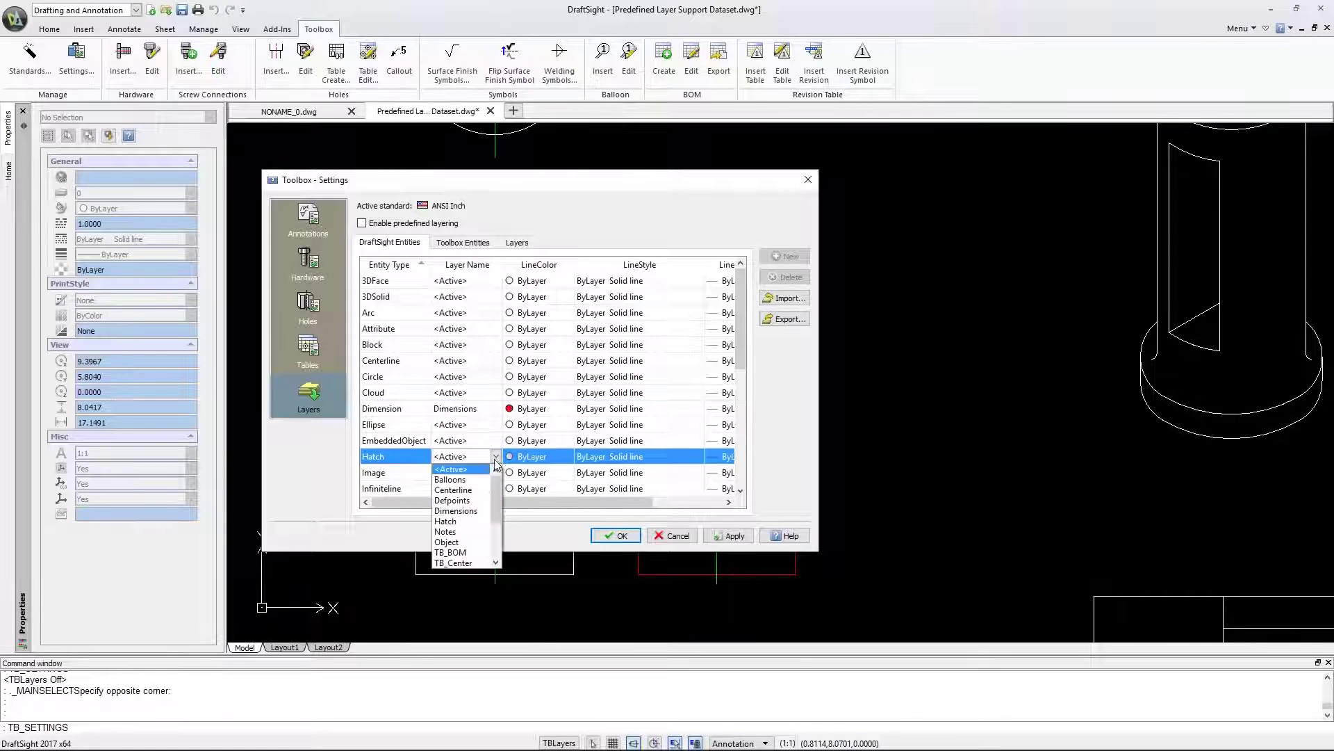
left_click(470, 523)
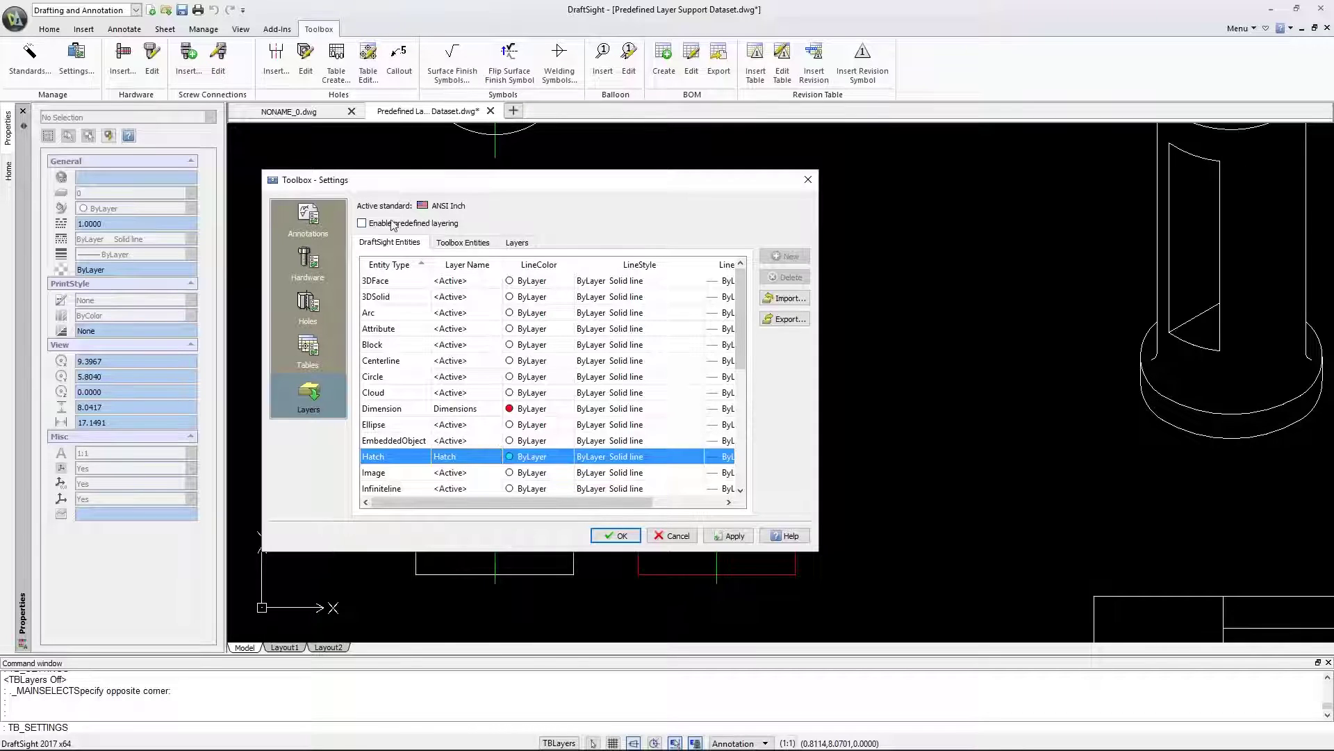
left_click(615, 535)
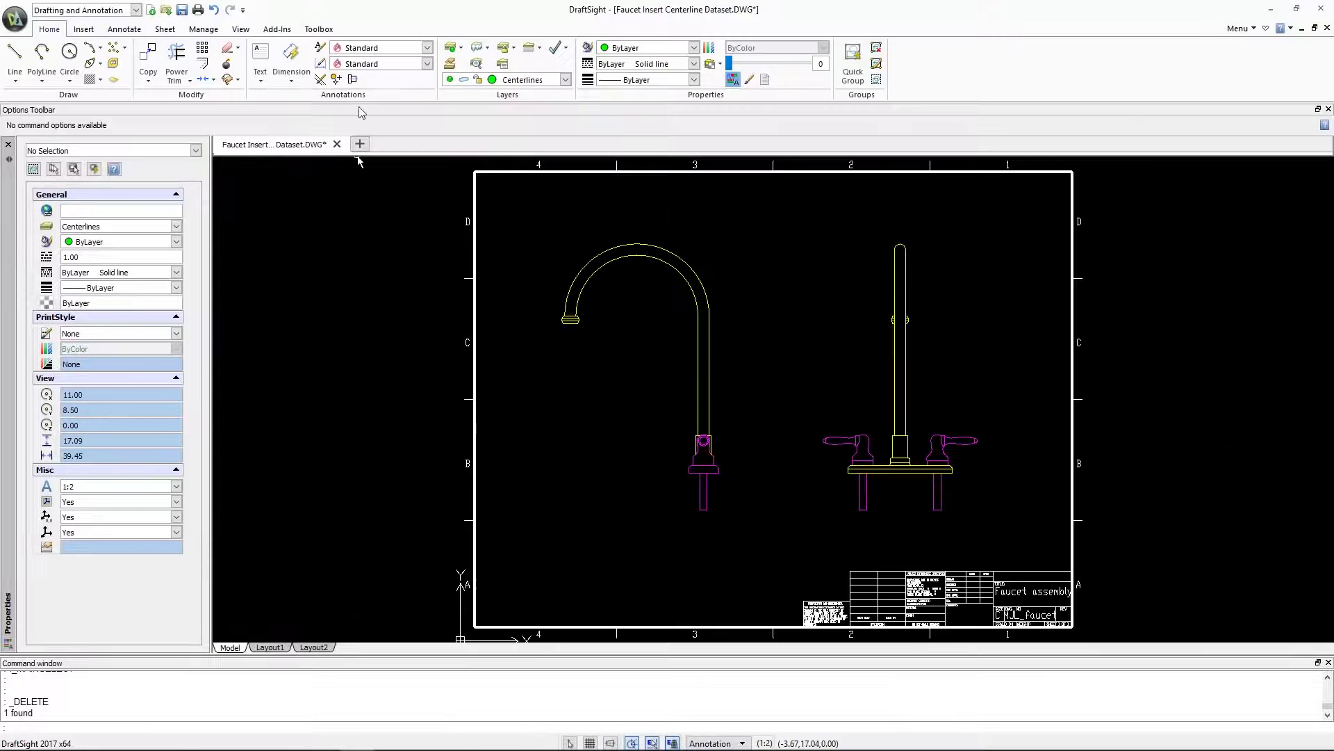
- Insert centerlines between the faucet spout's two arcs and between the straight pipe edges in both views
left_click(353, 80)
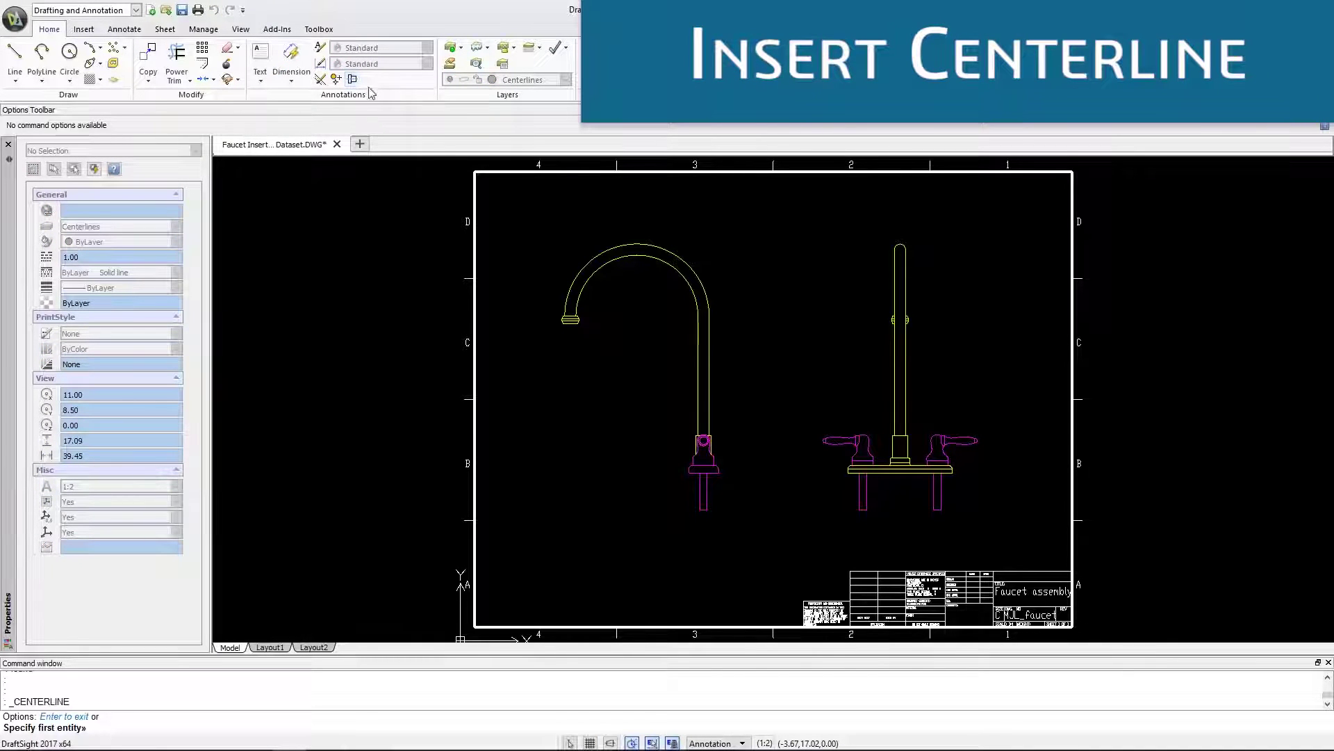
left_click(579, 273)
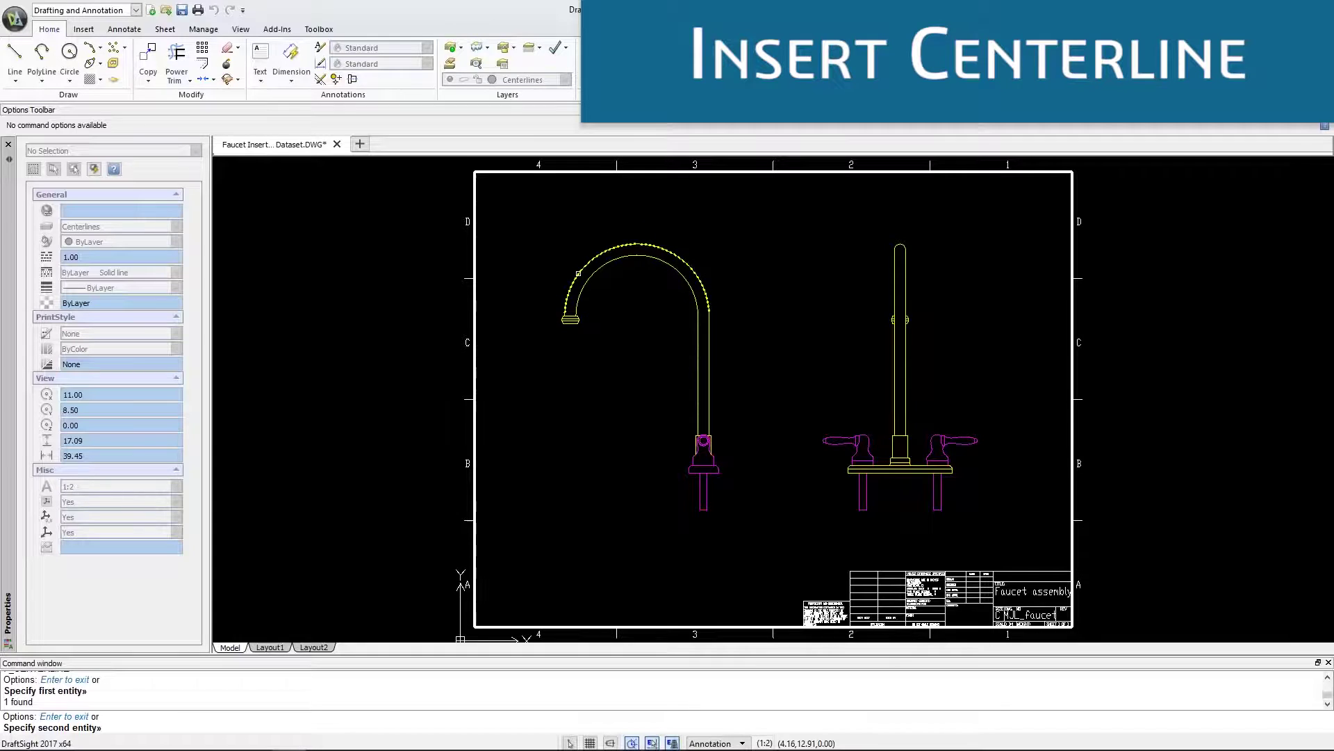
left_click(589, 278)
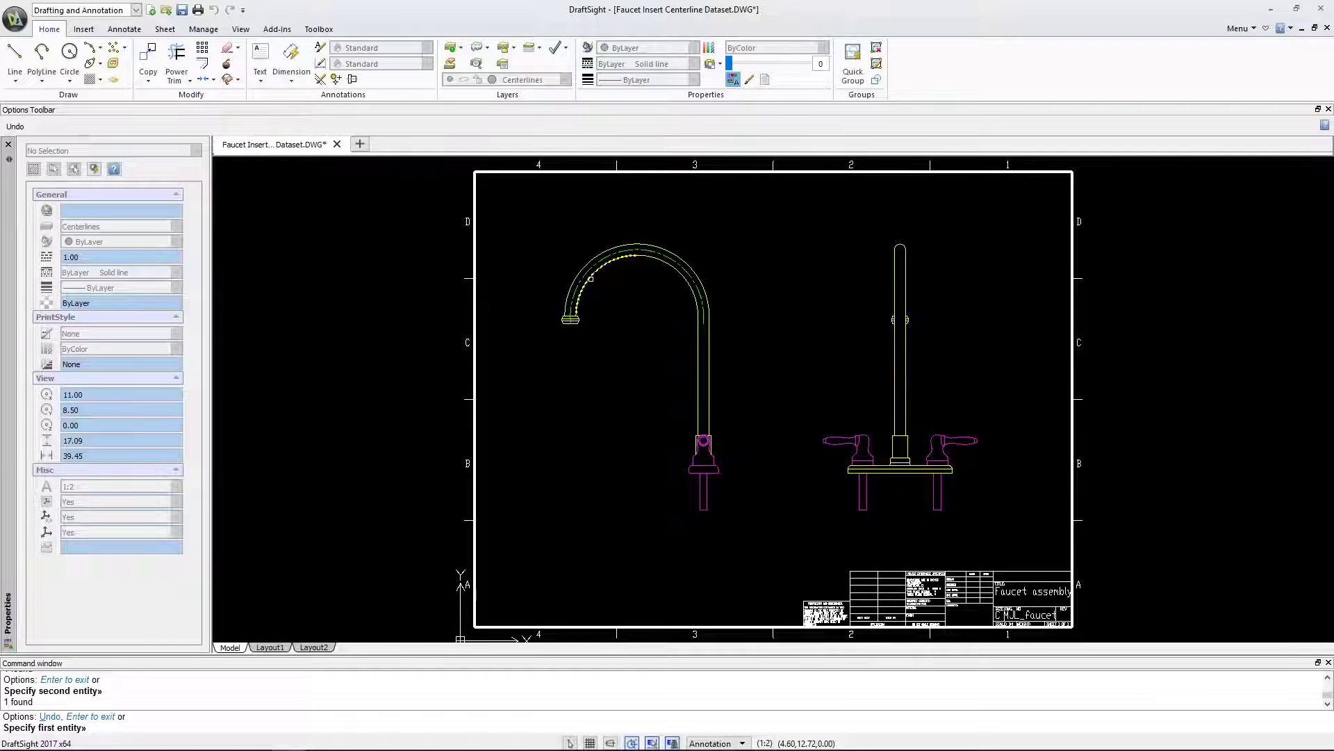
left_click(697, 362)
left_click(709, 365)
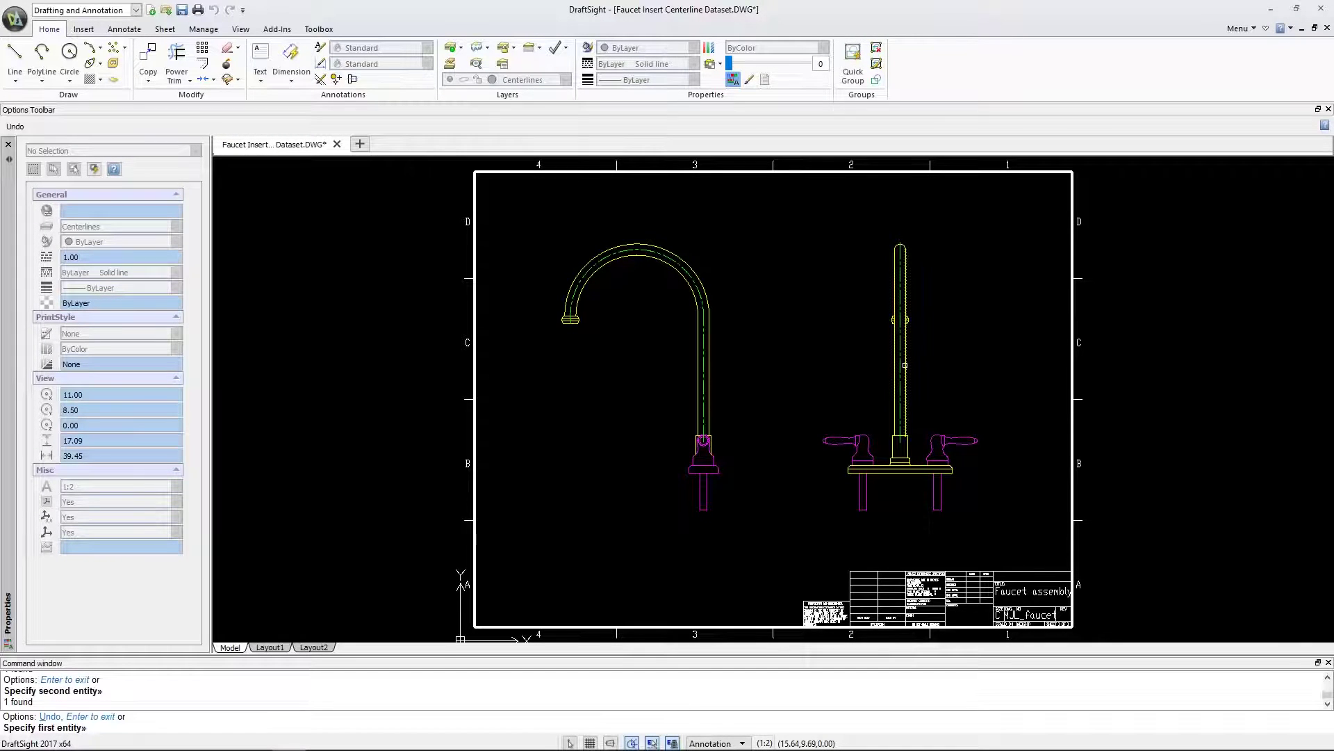
key("Return")
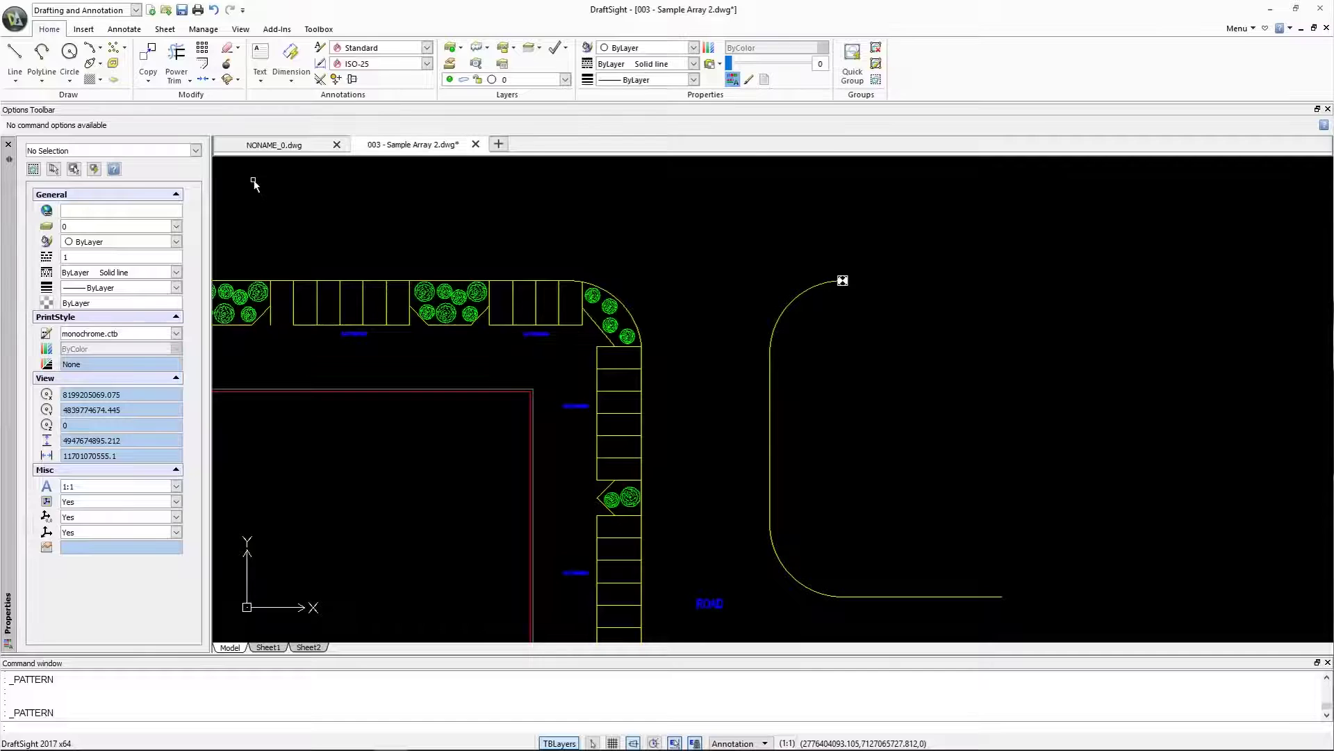
- Set up a path pattern with the small symbol at the curve's upper end as the element and the yellow curve as the path
left_click(202, 50)
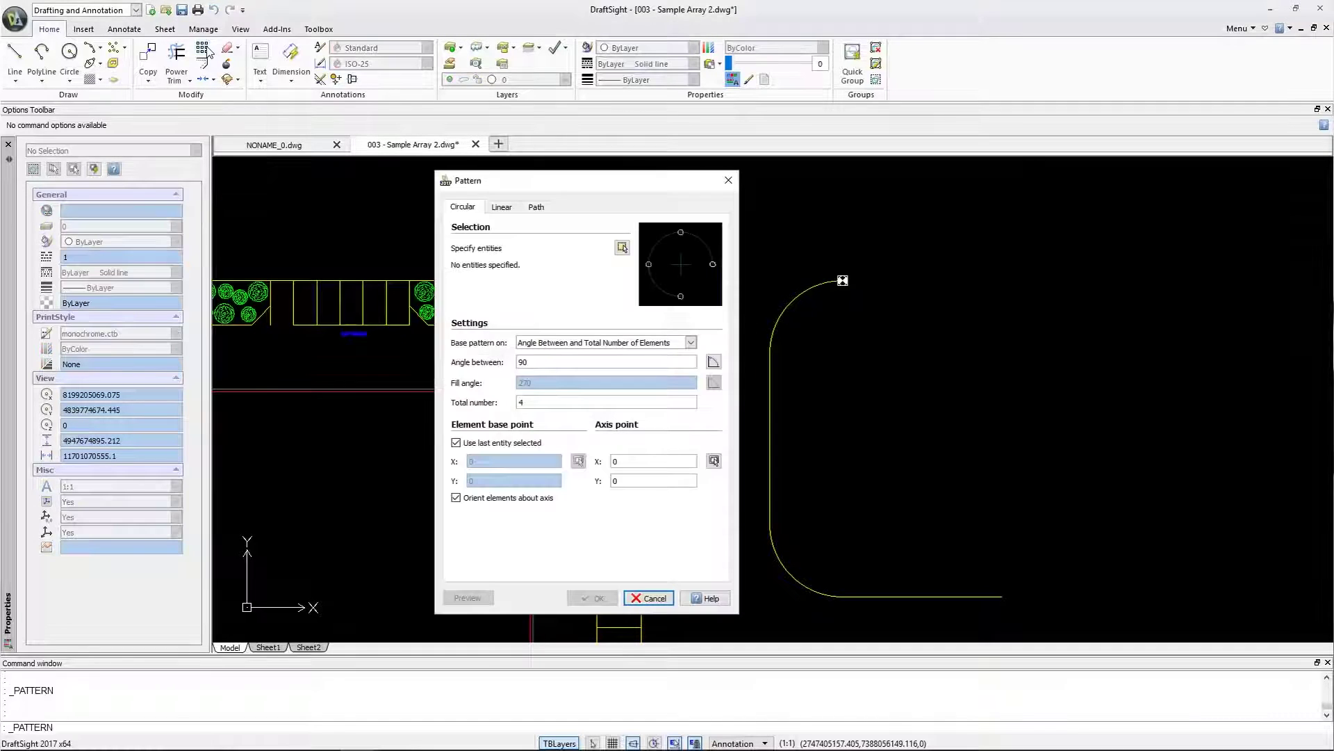
left_click(535, 207)
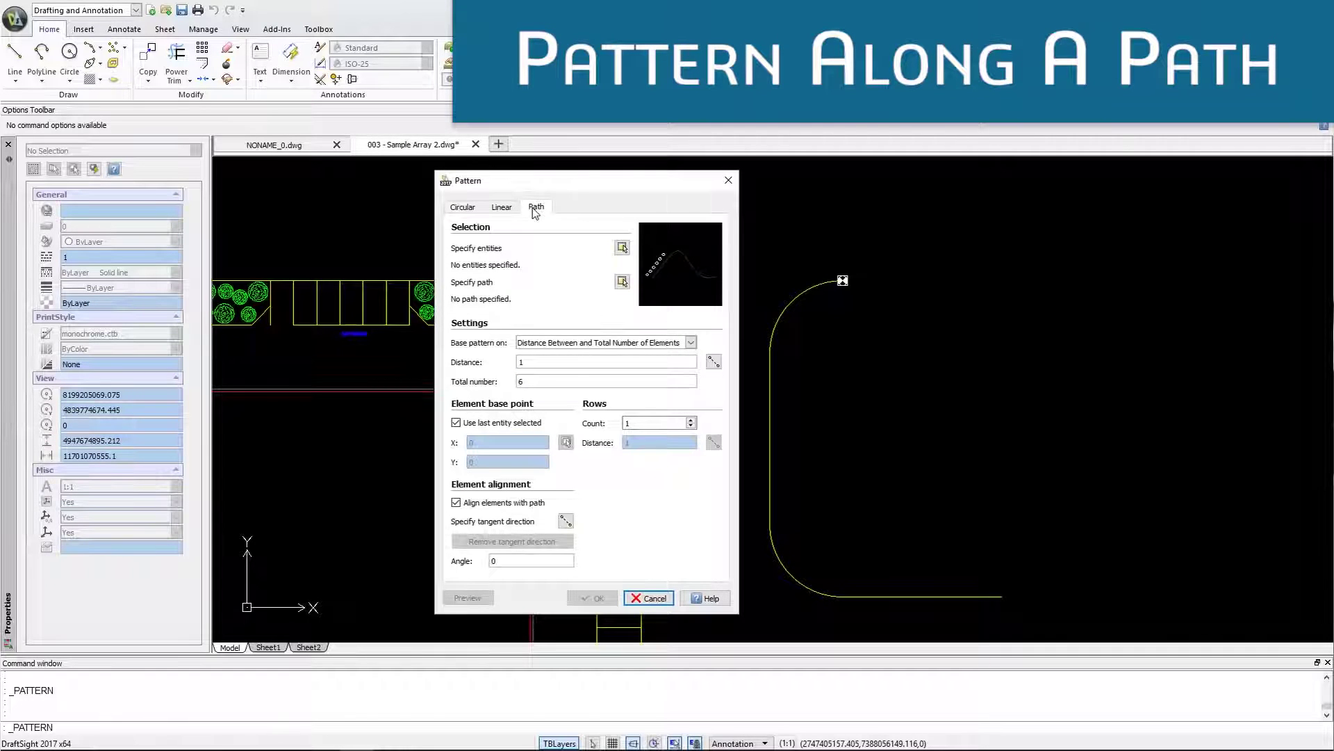
left_click(622, 248)
left_click(842, 280)
key("Return")
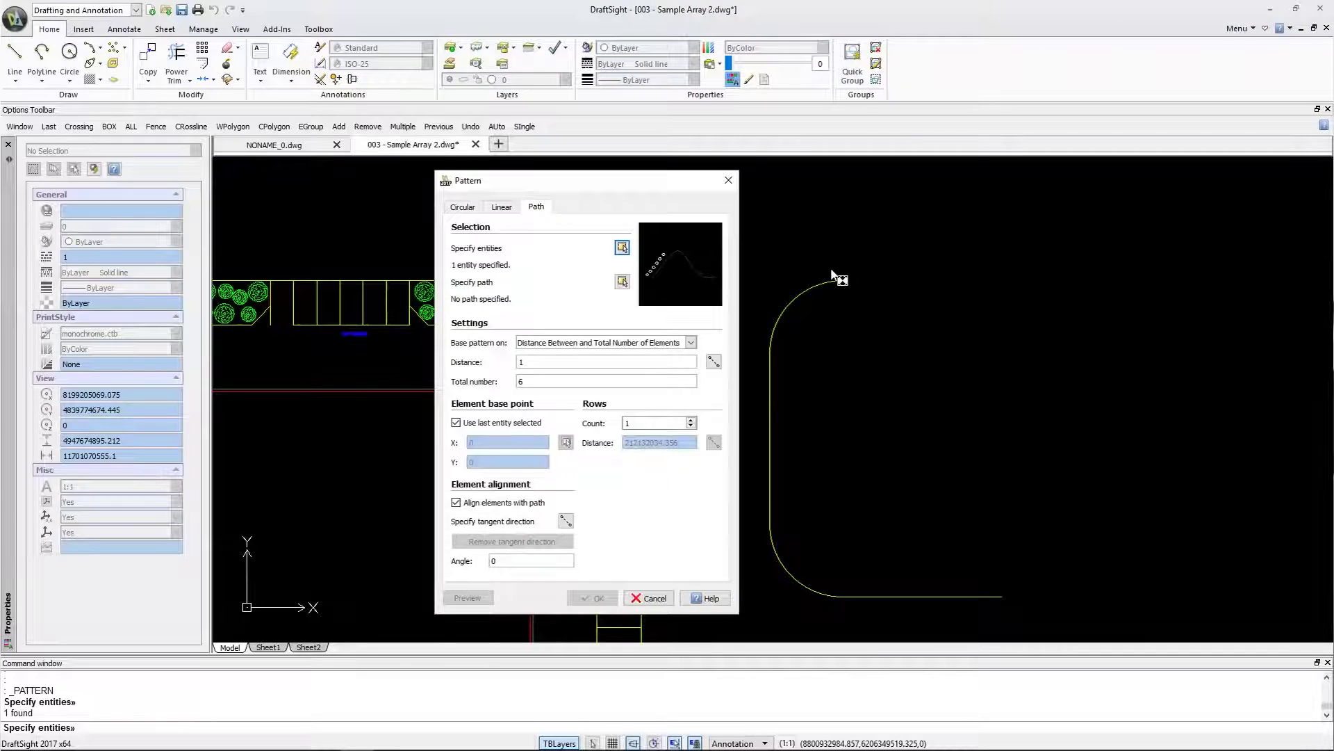
left_click(622, 282)
left_click(781, 316)
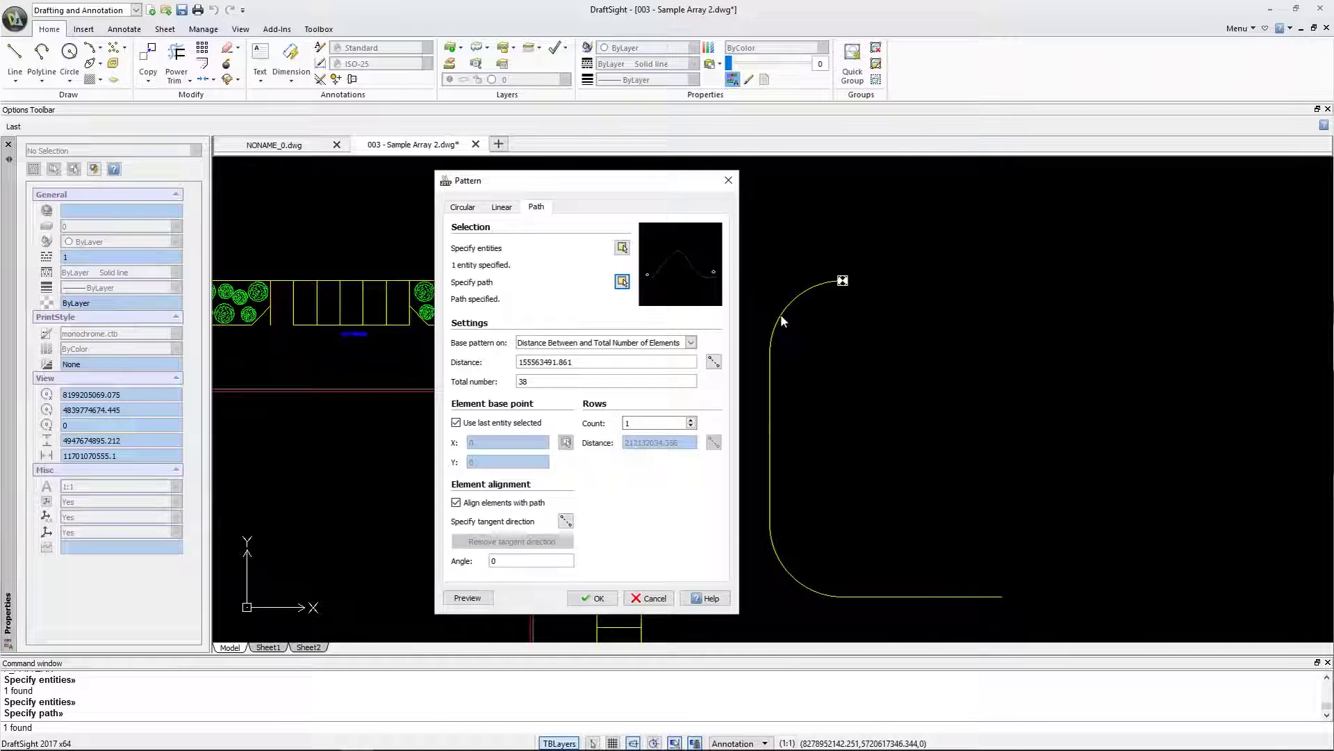
- Base the path pattern on Divide Equally with a total number of 10 and create it
left_click(691, 342)
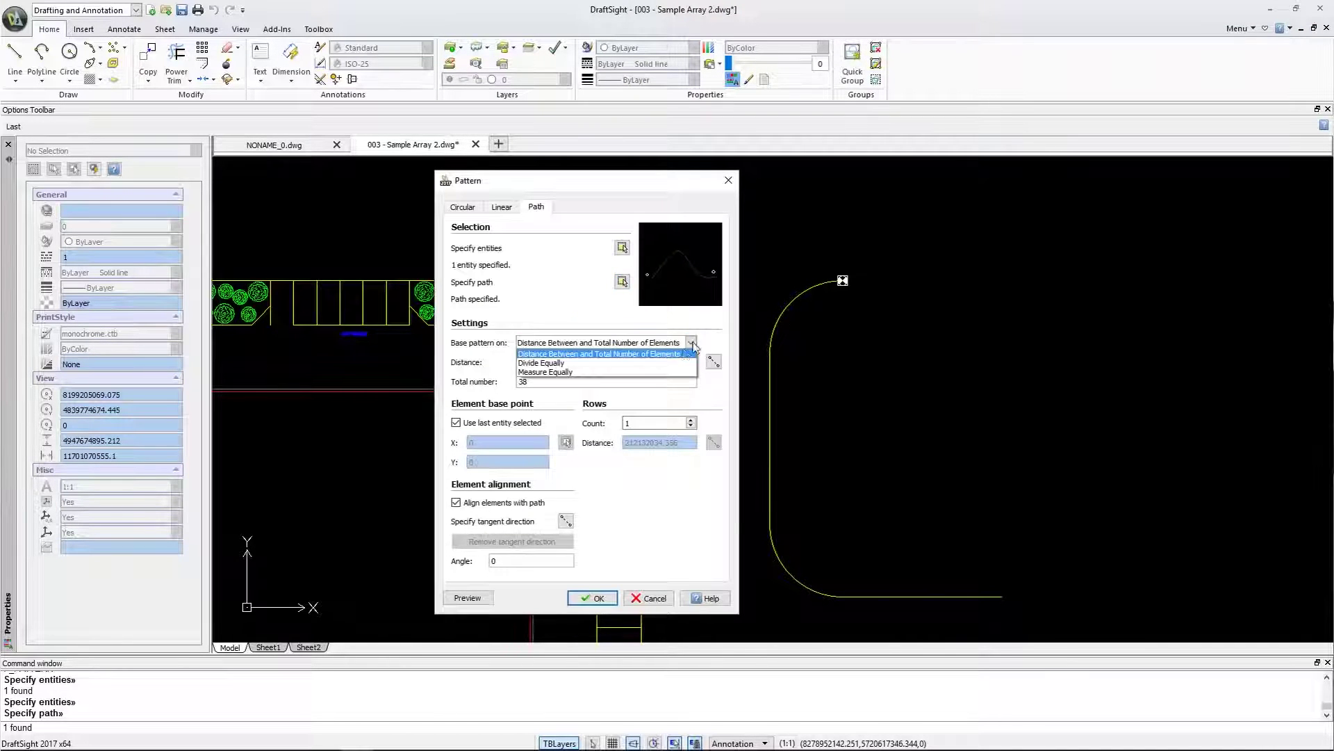
left_click(685, 363)
left_click(651, 381)
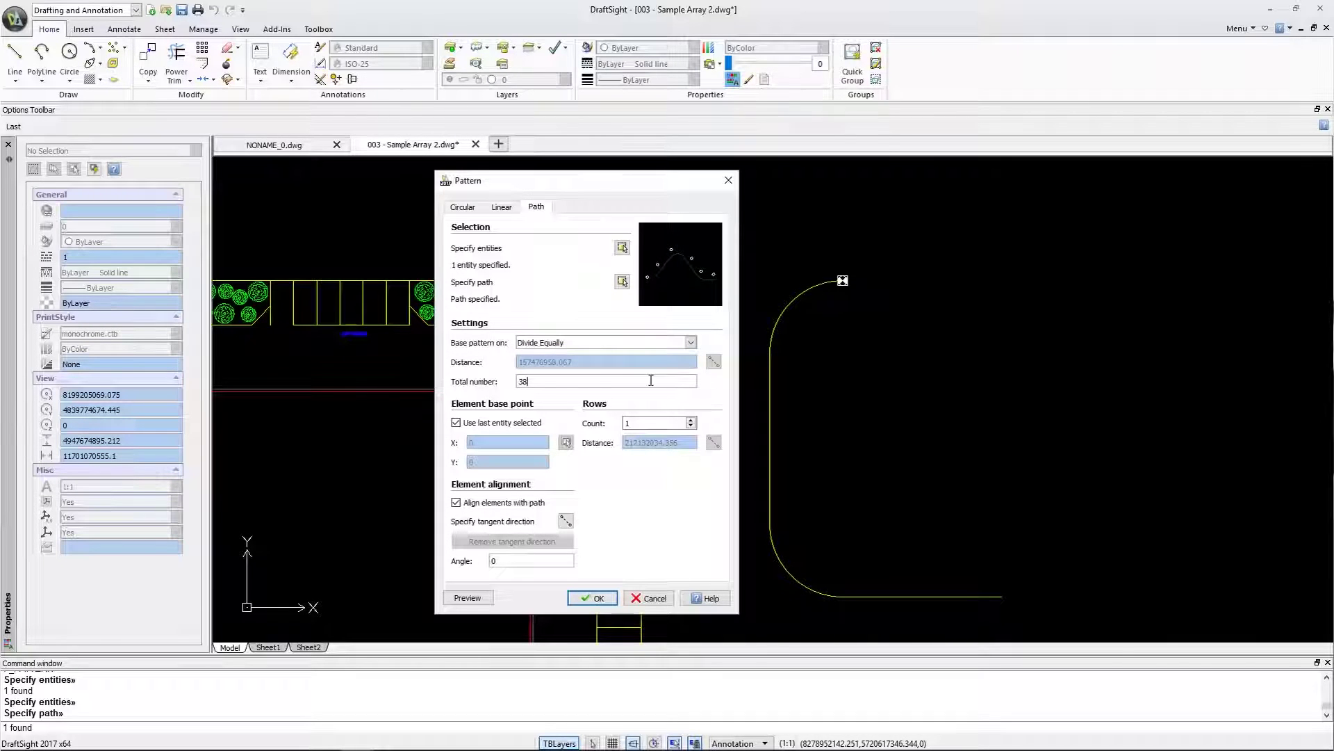
type("10")
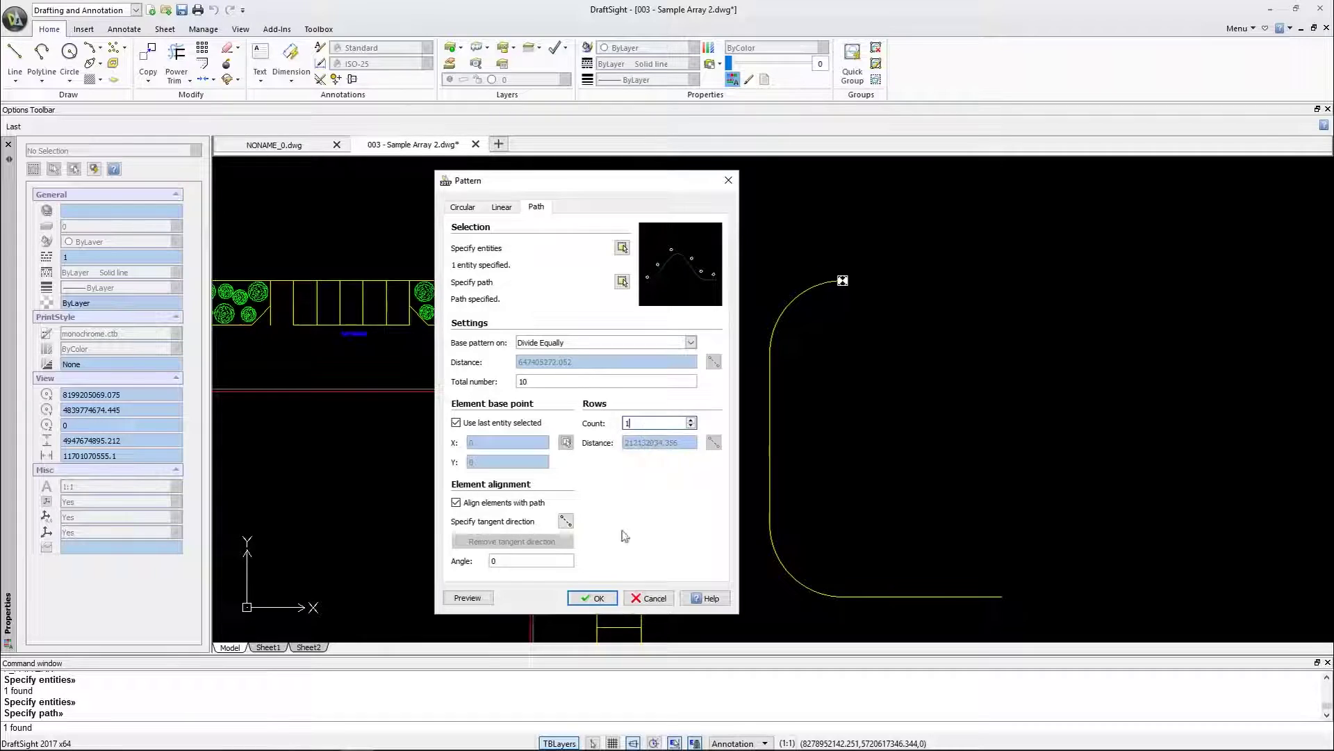
left_click(605, 598)
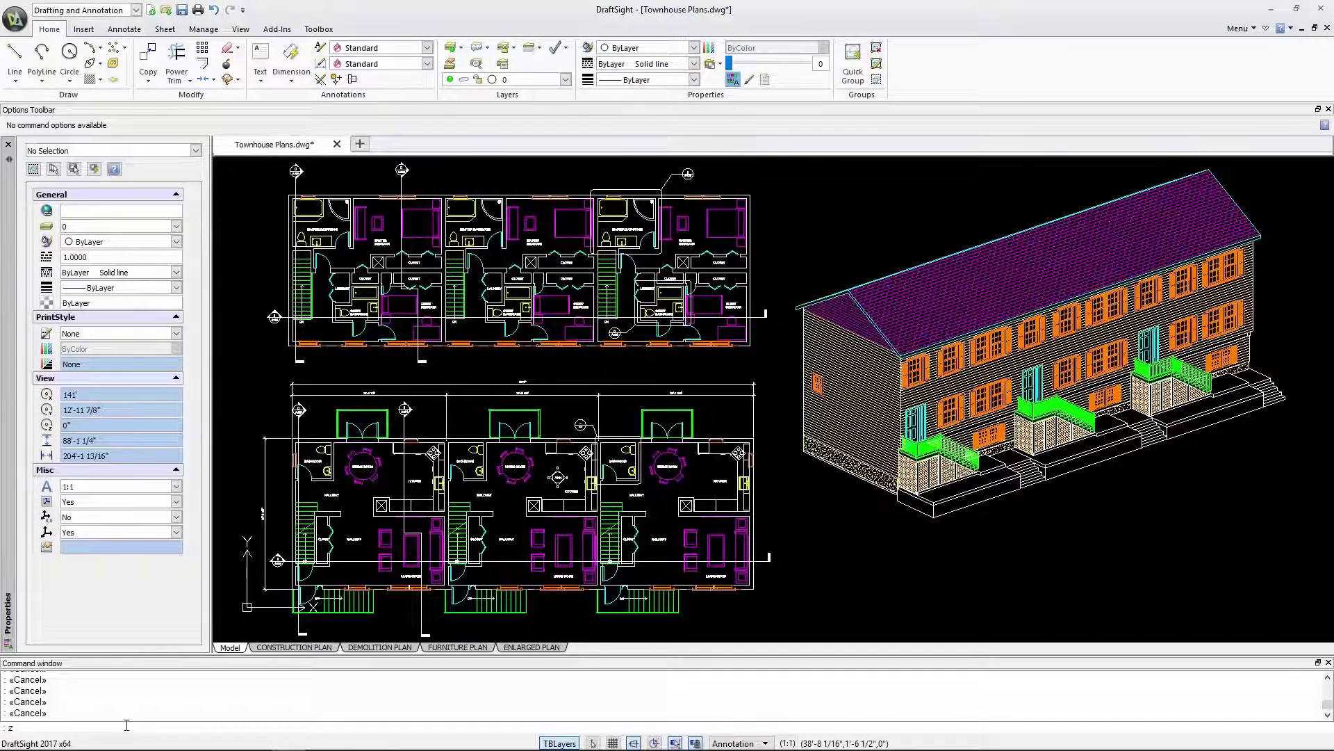
- Use ZOOMWINDOW to enlarge the upper-left portion of the lower townhouse floor plan
type("oo")
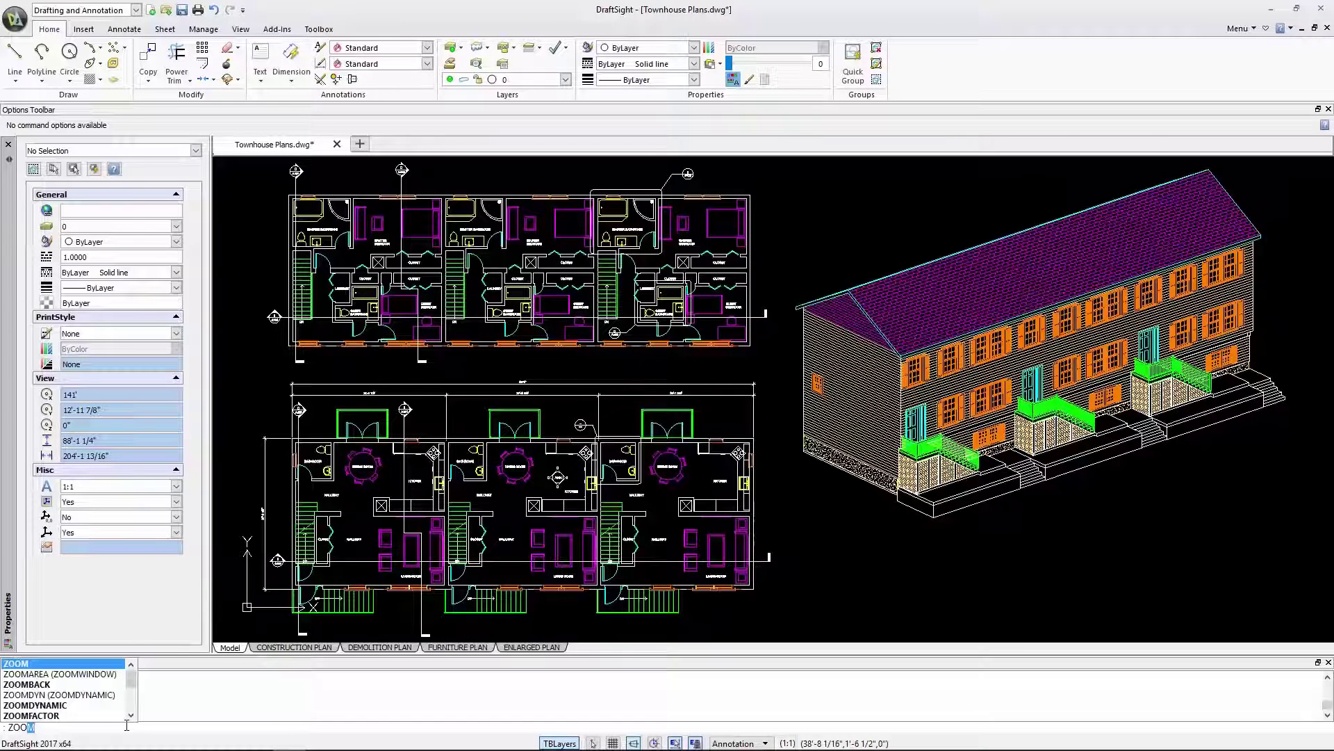
scroll(119, 712, "down", 2)
left_click(116, 708)
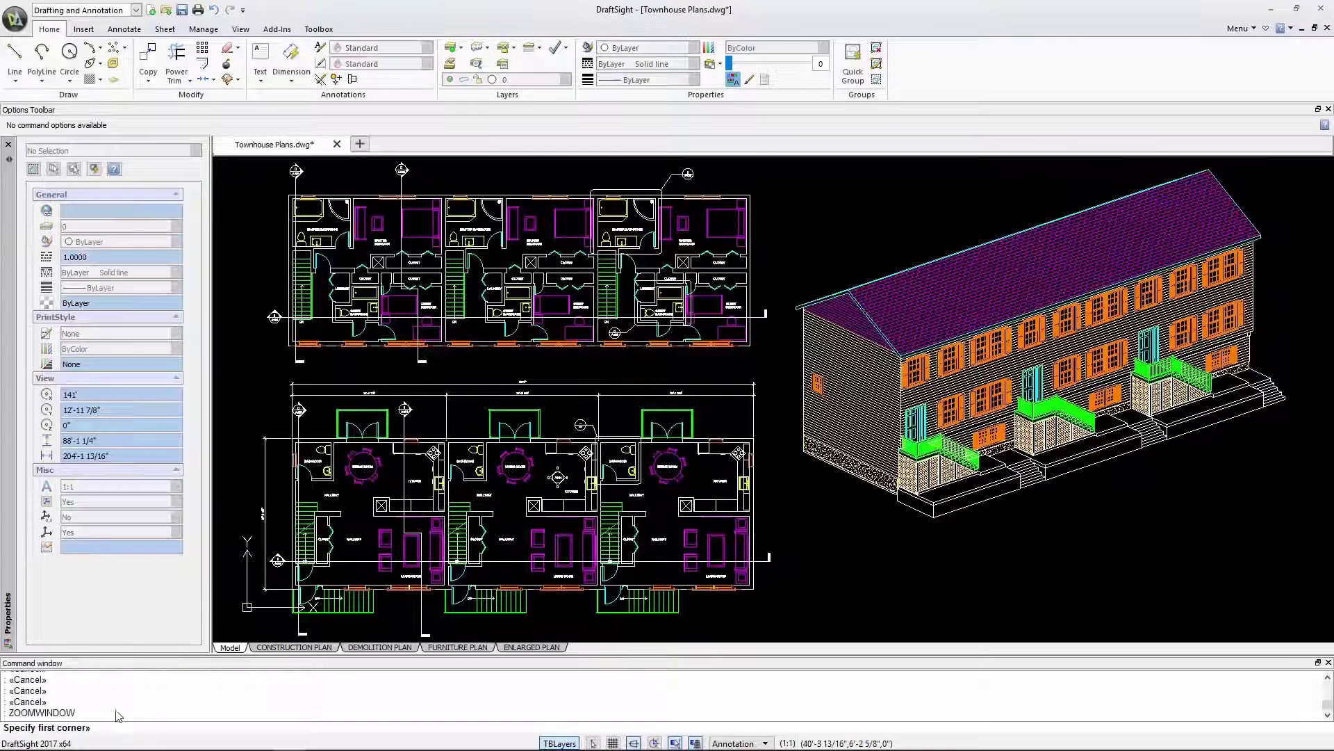
left_click(285, 372)
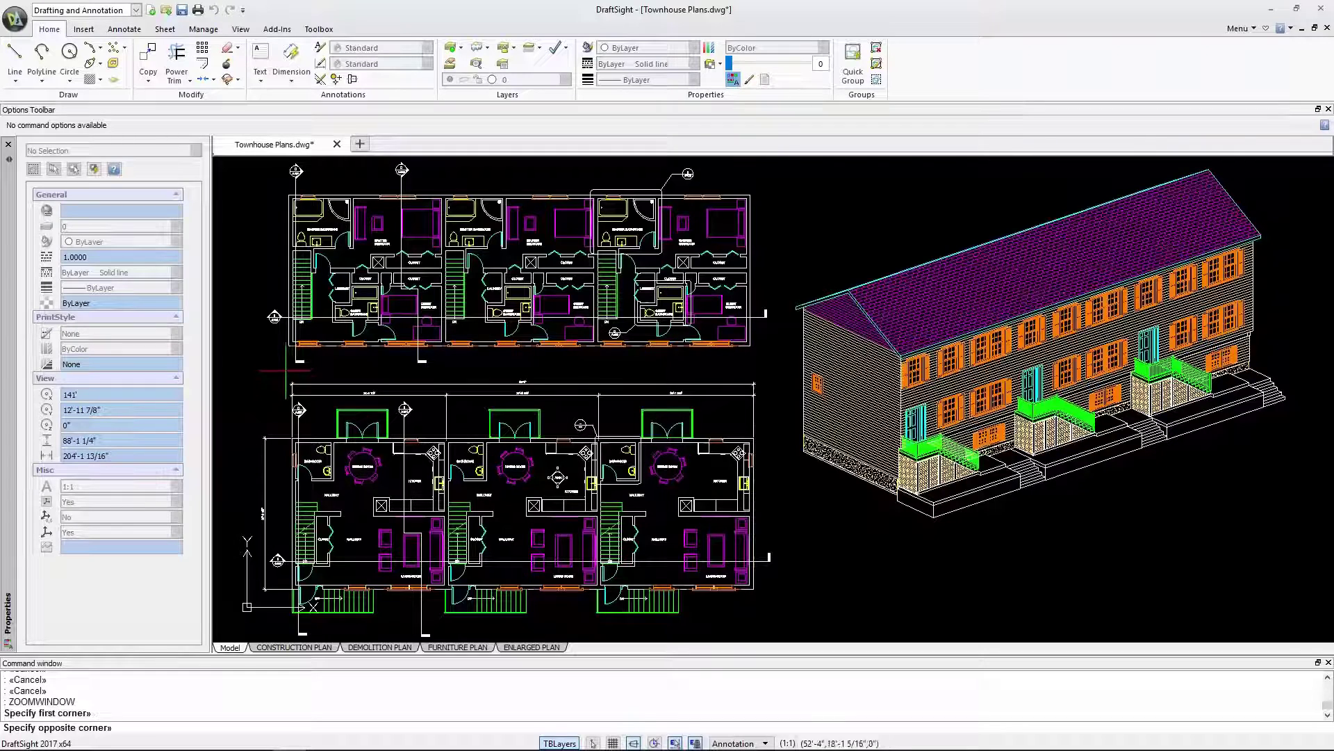
left_click(510, 558)
- Draw a closed, tall four-sided outline with the LINE command in the empty area left of the floor plan
type("line")
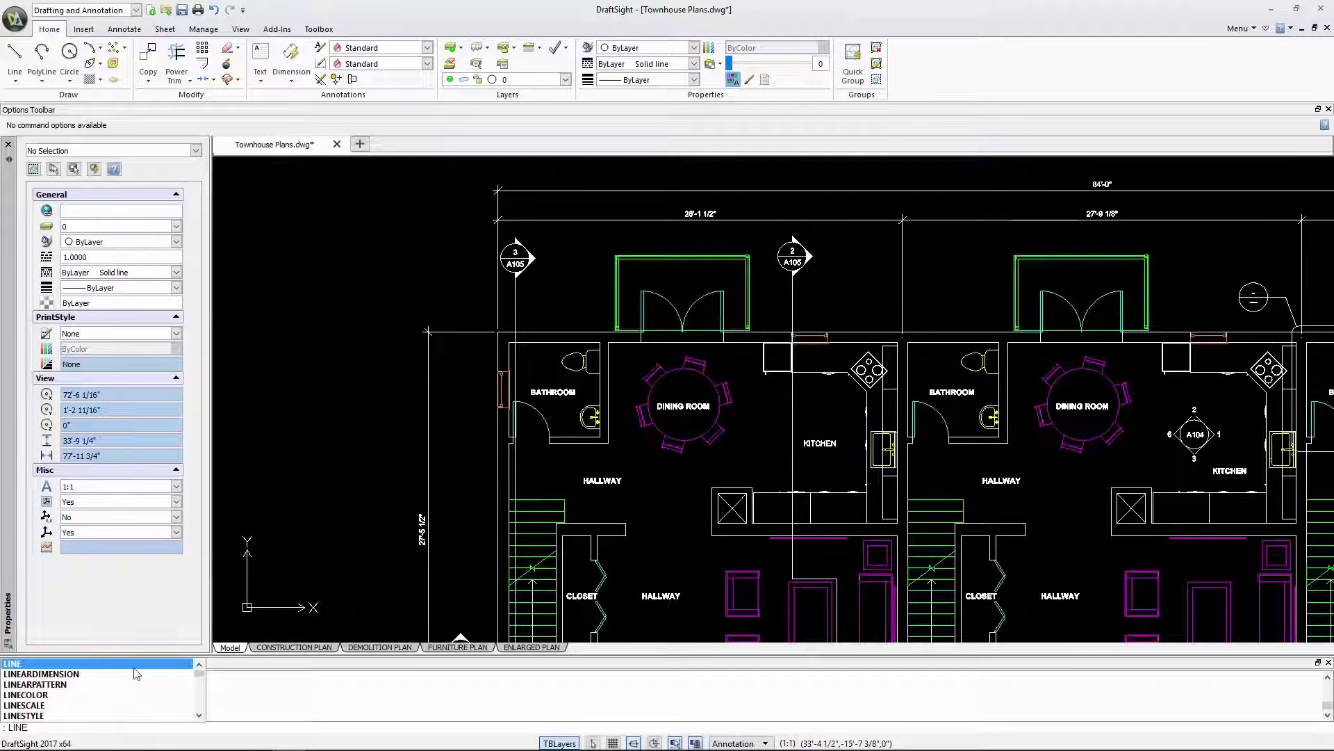
key("Return")
left_click(280, 532)
left_click(280, 281)
left_click(384, 281)
left_click(384, 561)
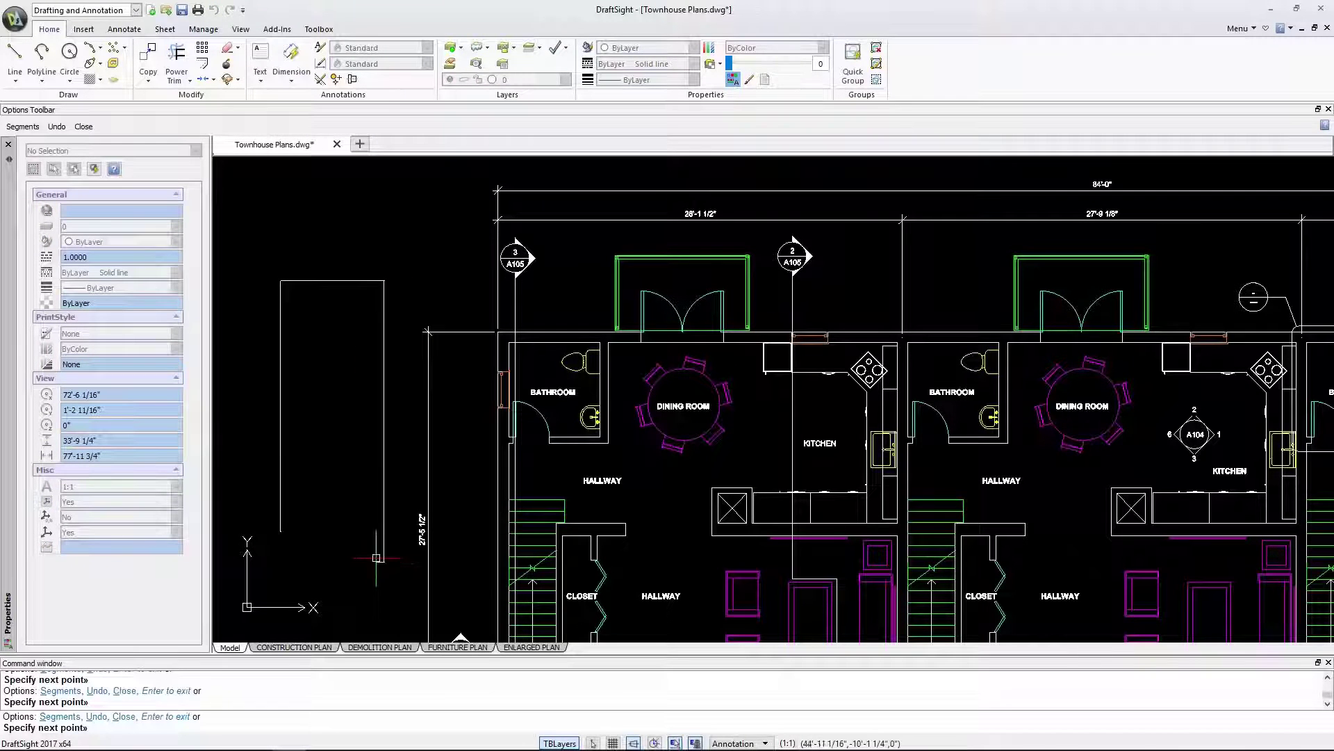
left_click(280, 532)
right_click(300, 527)
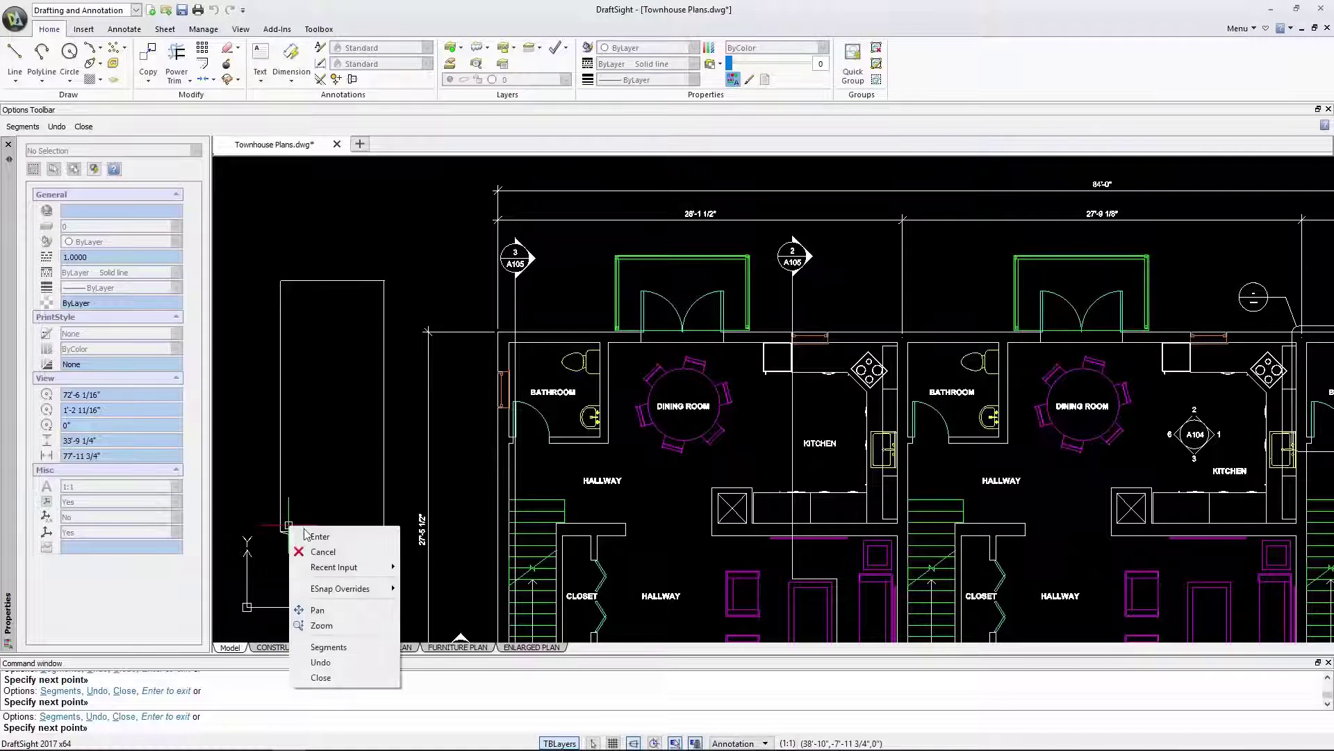
left_click(306, 534)
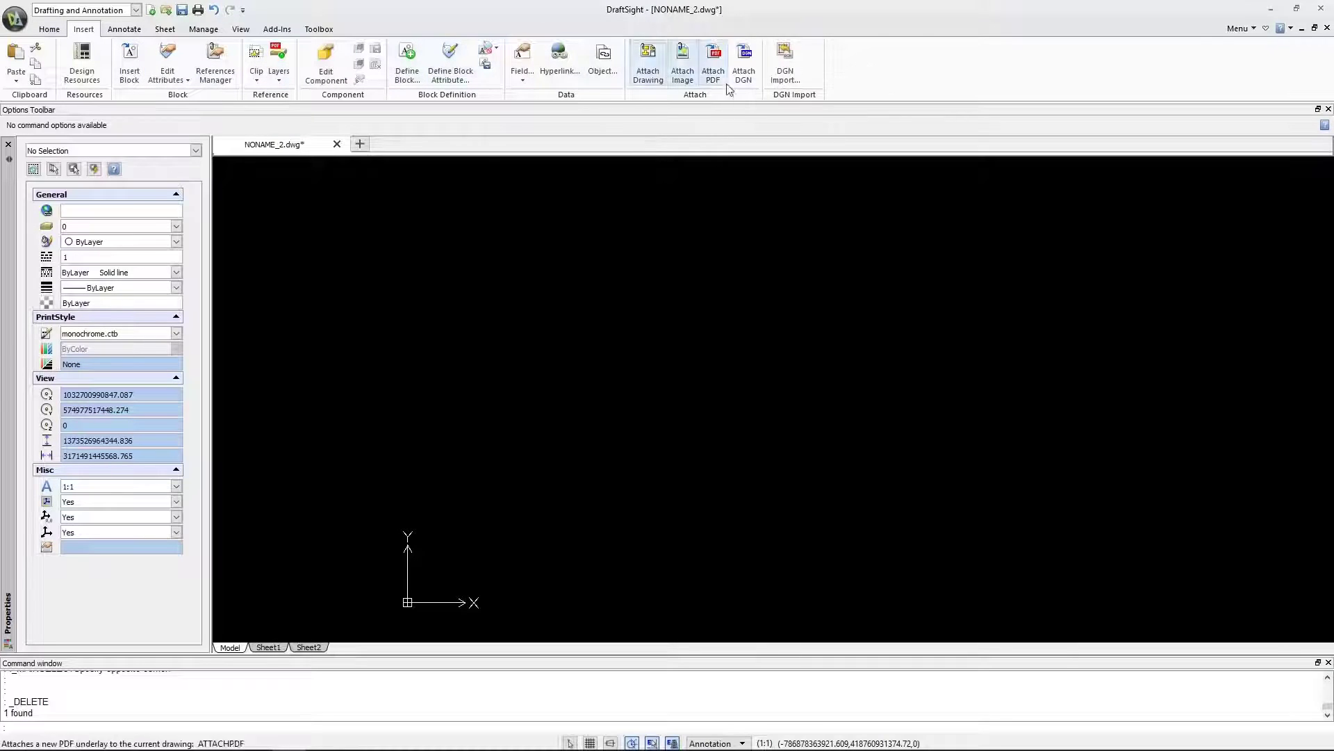
- Import 001-Sample DGN.dgn as a block at the origin with scale 1, rotation 0 and units converted to millimeters
left_click(781, 82)
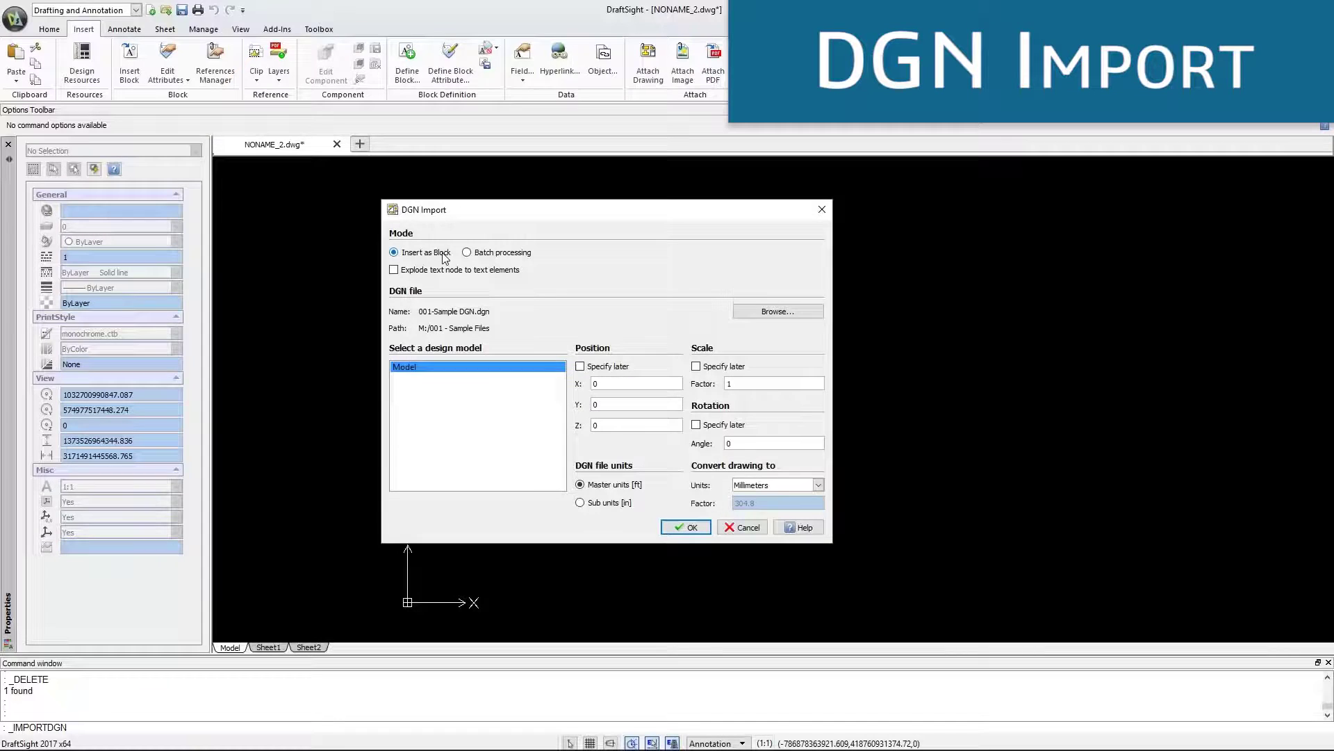
left_click(776, 310)
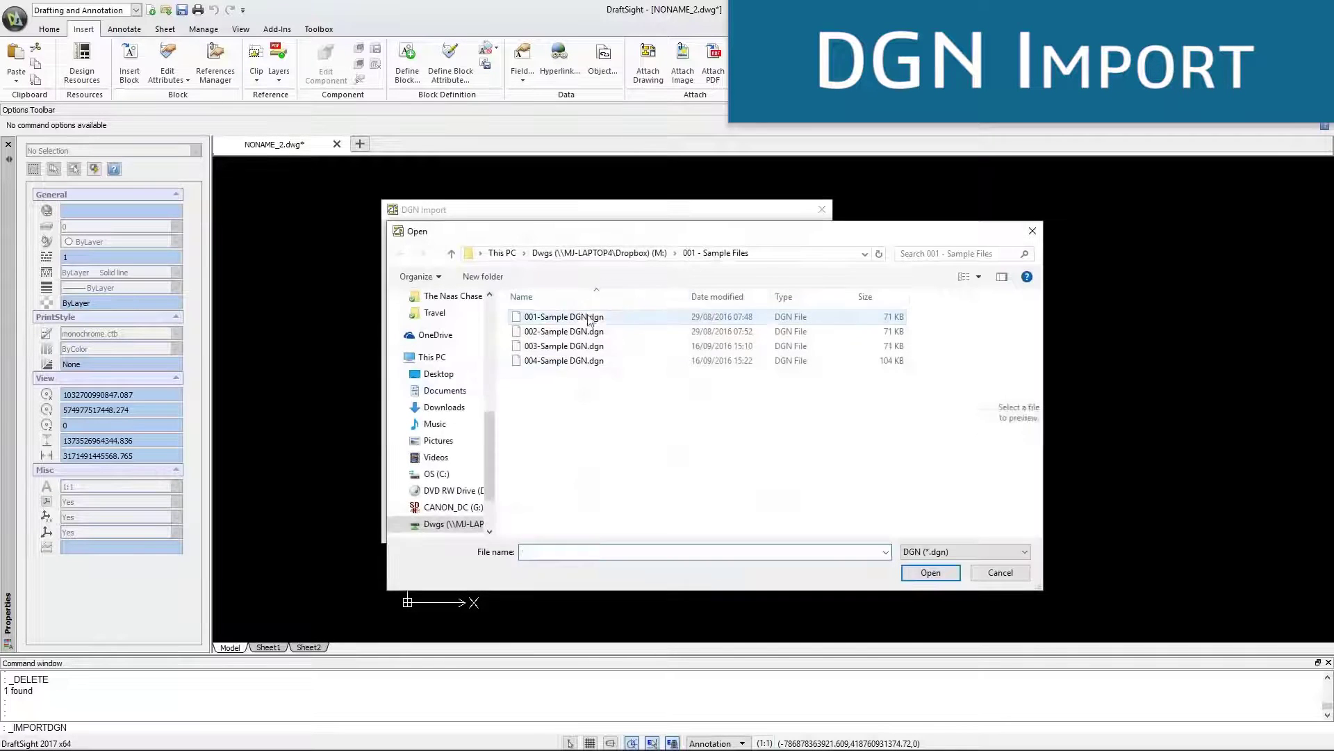
left_click(588, 317)
left_click(916, 573)
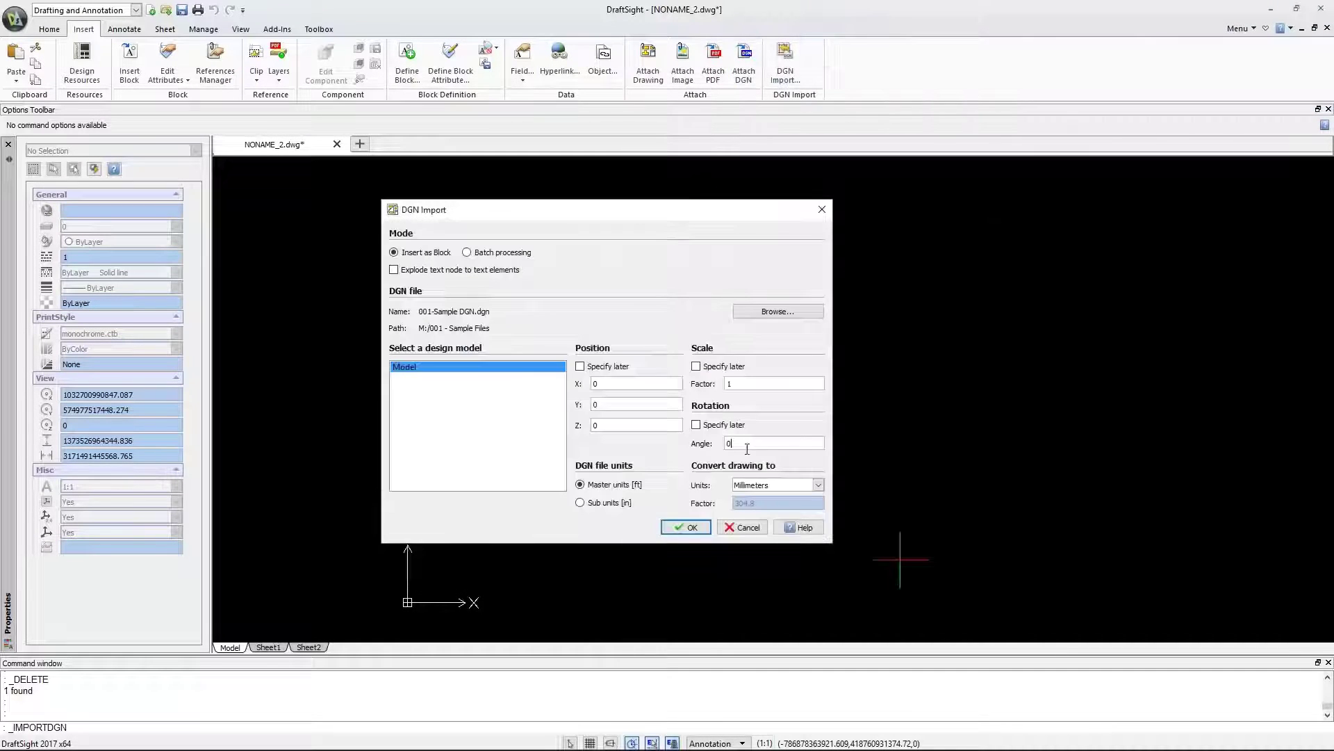
left_click(690, 529)
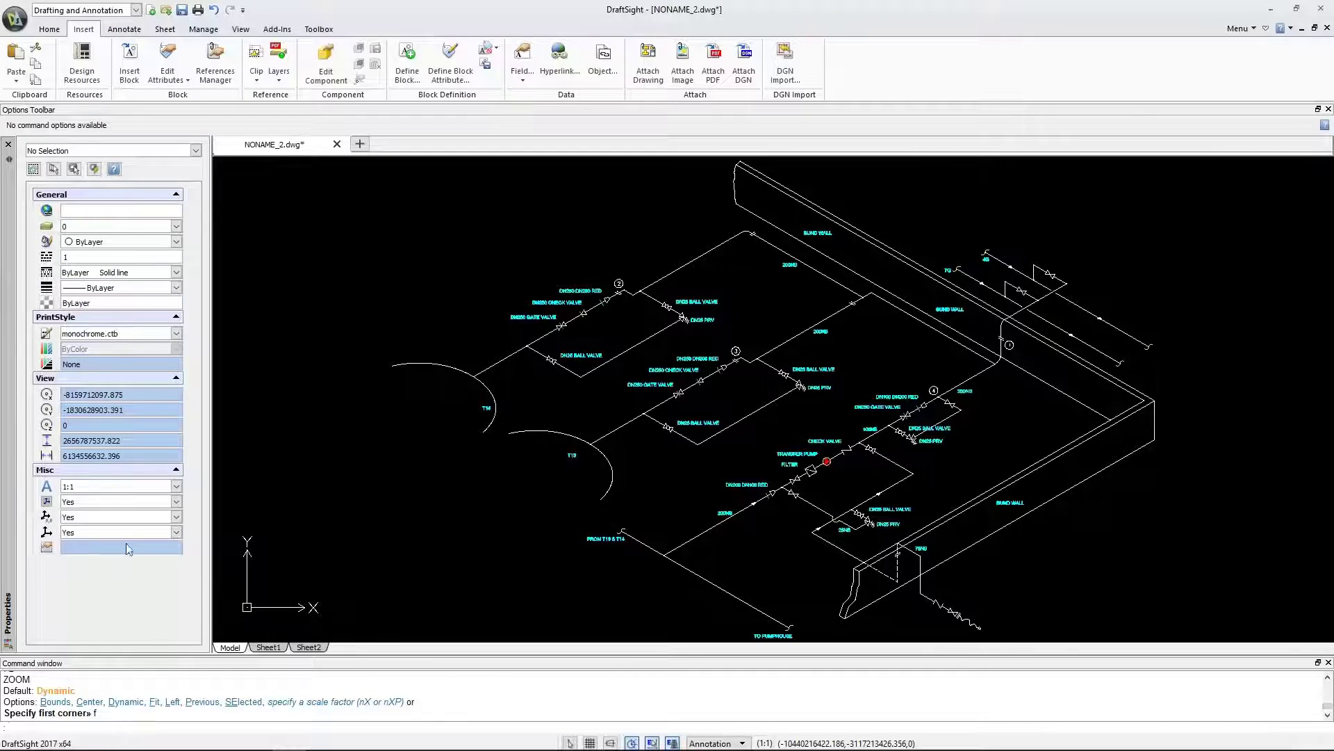
- Explode the imported piping block into individual entities
left_click(49, 29)
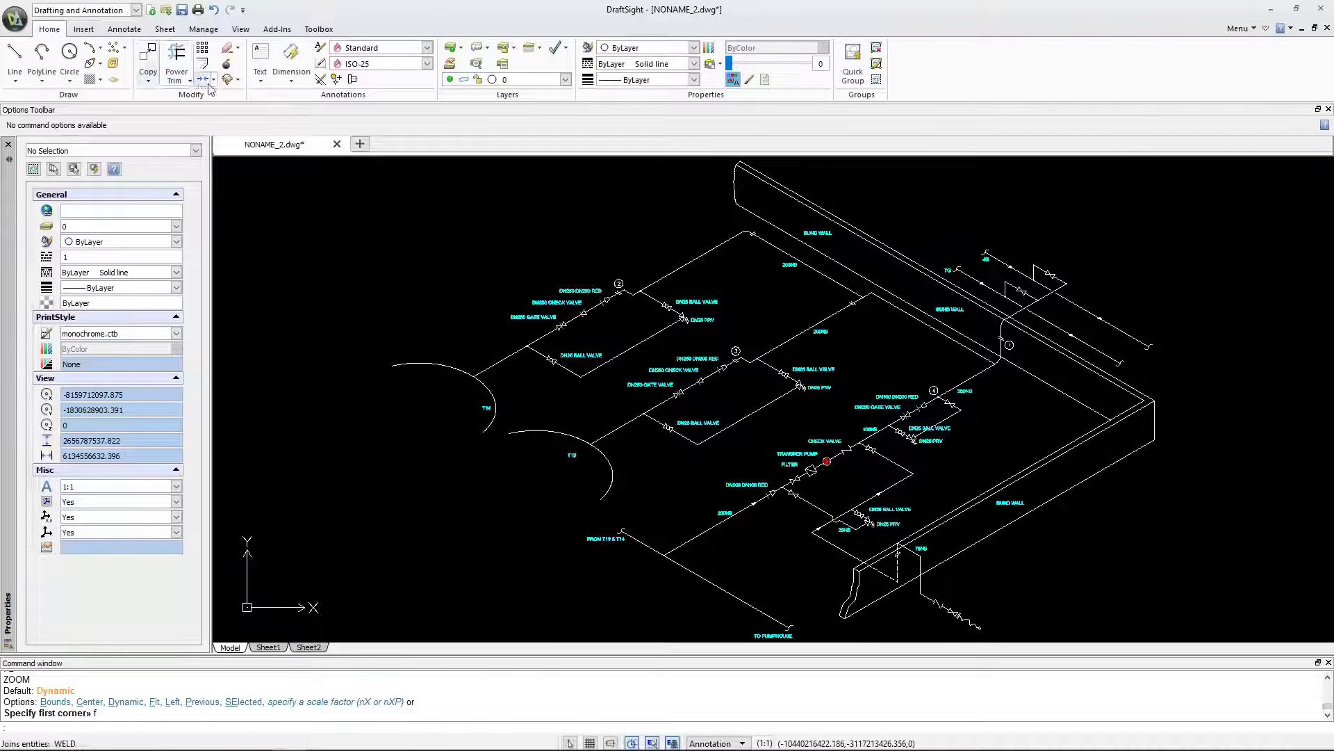
left_click(227, 65)
left_click(509, 358)
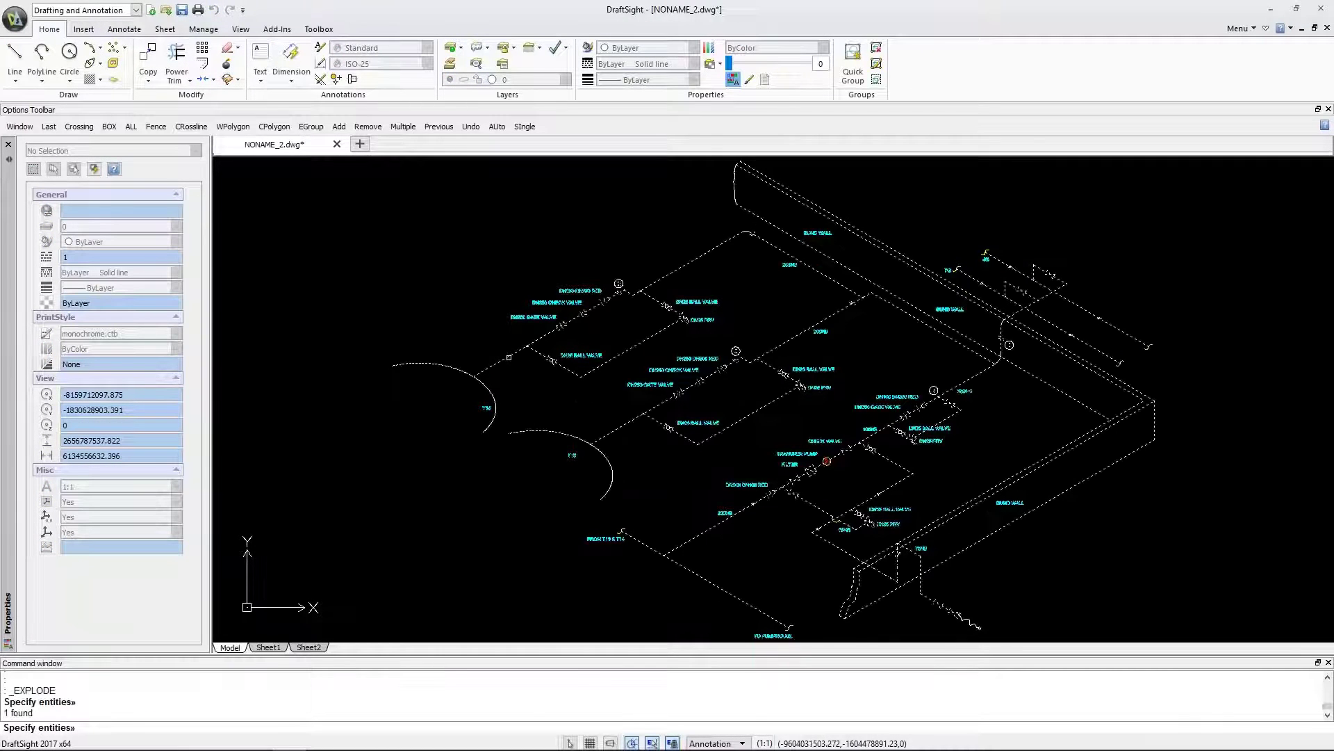
key("Return")
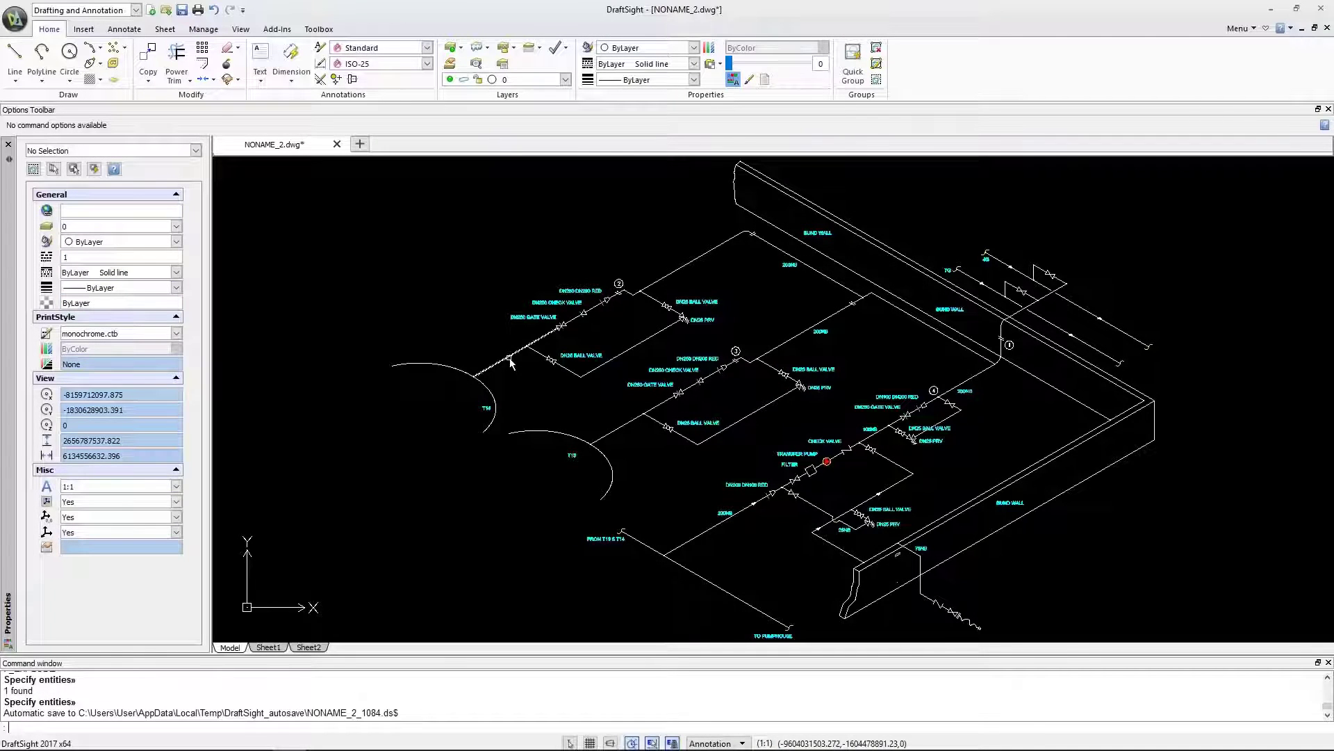
- Select several separate pipe lines and ball valve labels to check that the exploded drawing consists of individual entities
left_click(511, 360)
left_click(592, 371)
left_click(577, 356)
left_click(695, 423)
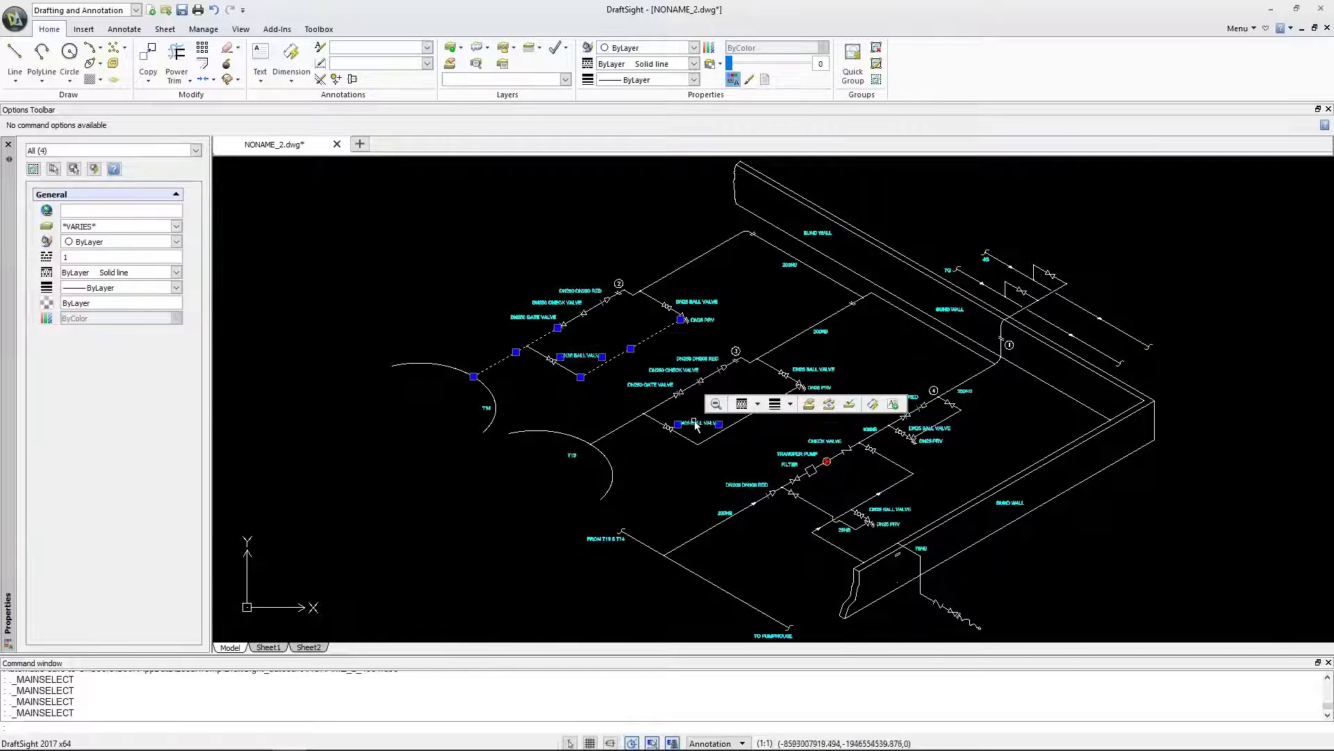
left_click(710, 437)
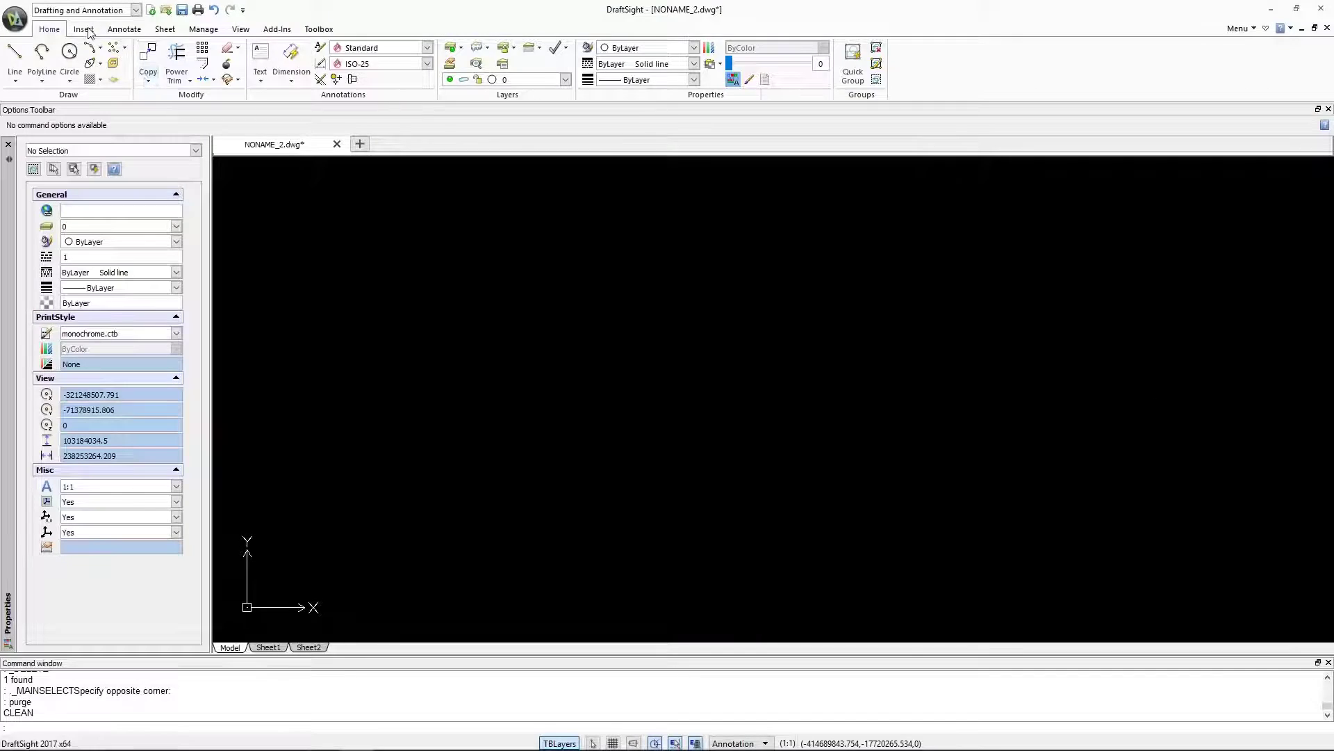
- Attach 003-Sample DGN.dgn to the empty drawing as a DGN underlay
left_click(83, 29)
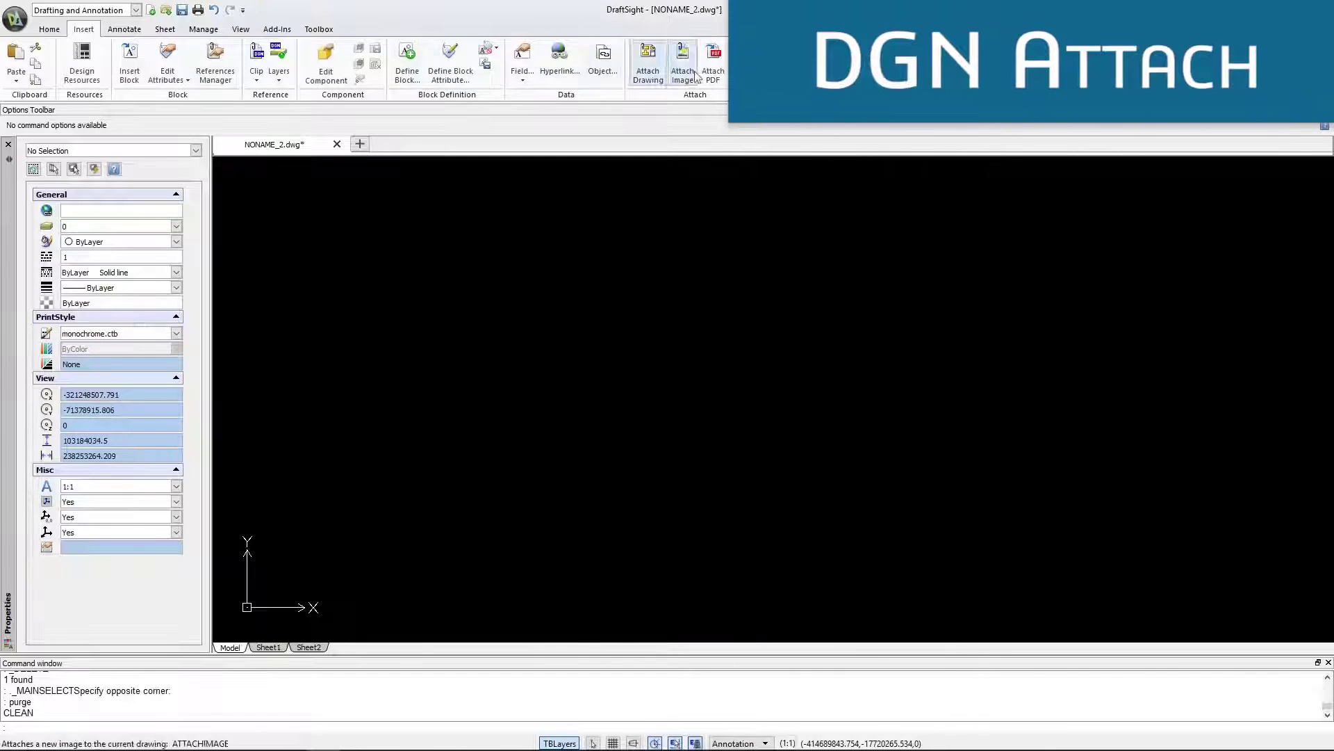
left_click(743, 61)
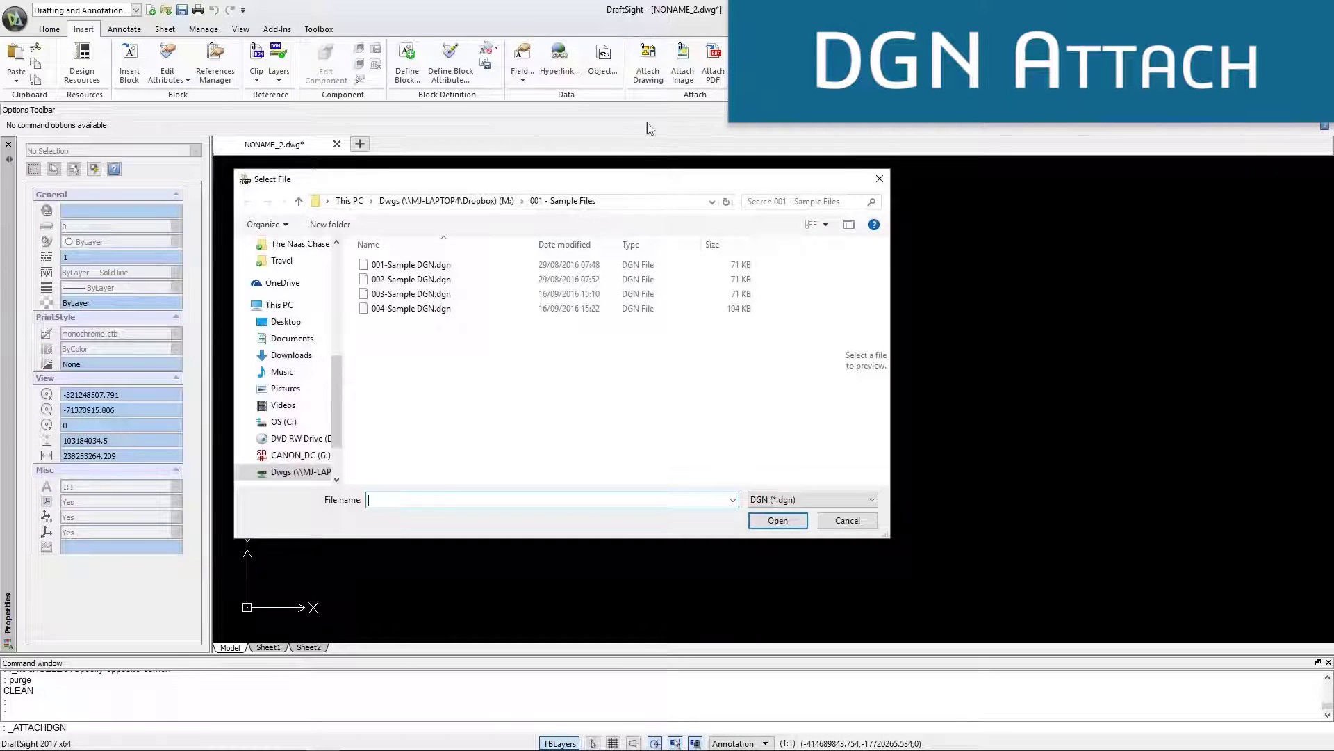
left_click(426, 296)
left_click(787, 522)
left_click(686, 526)
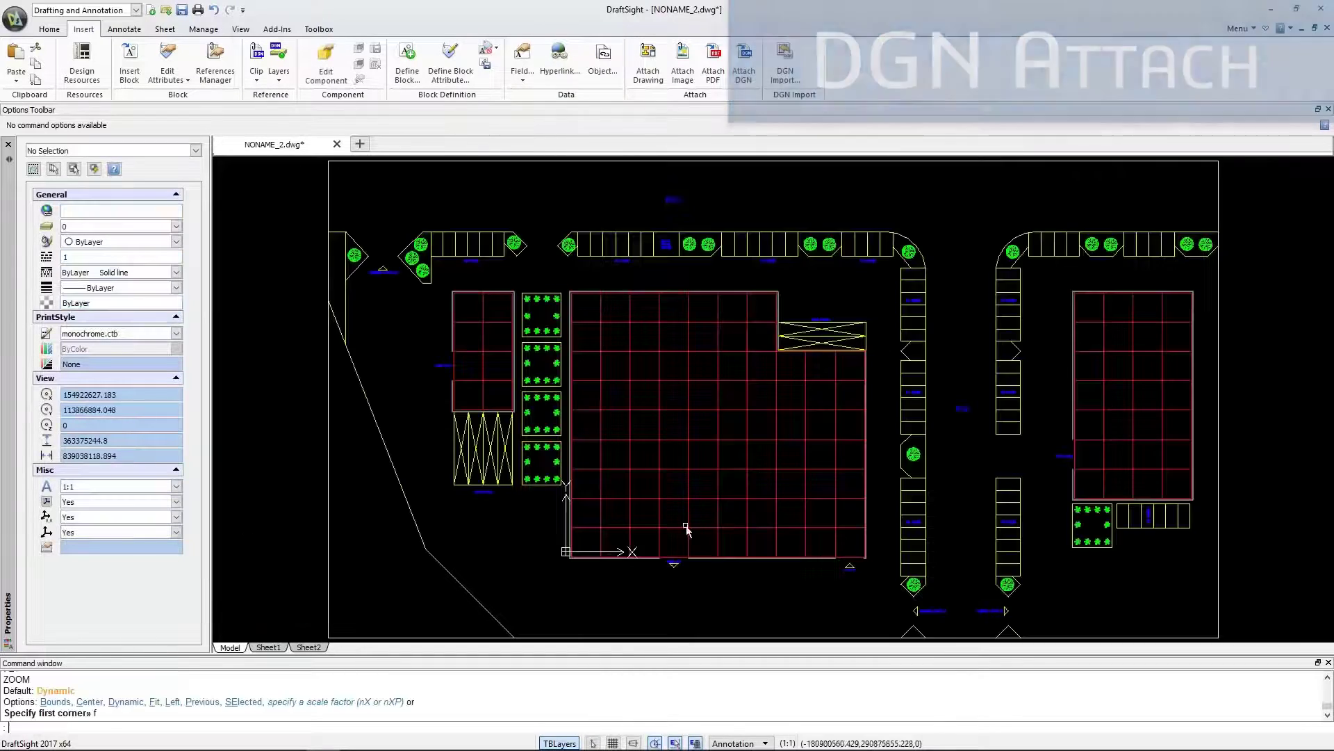
- Turn off the VEGETATION and GRID layers of the attached DGN underlay
left_click(279, 69)
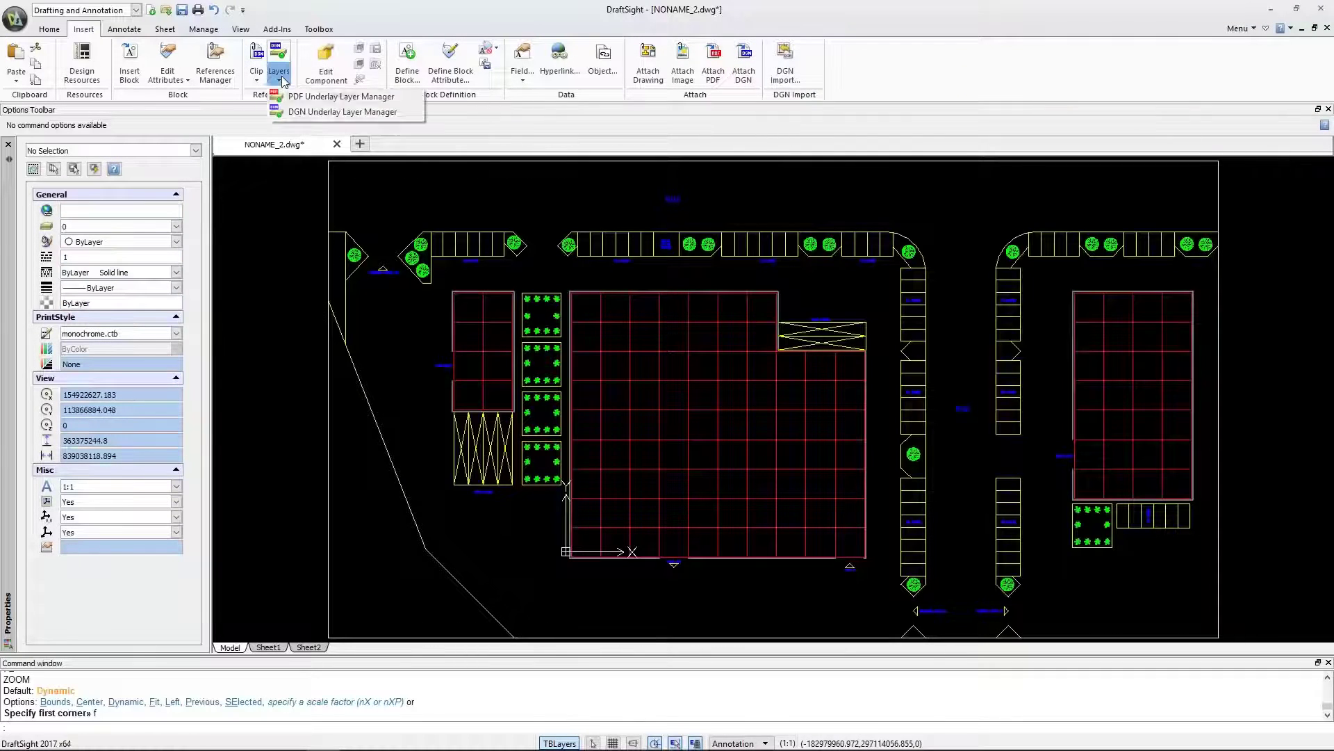
left_click(301, 113)
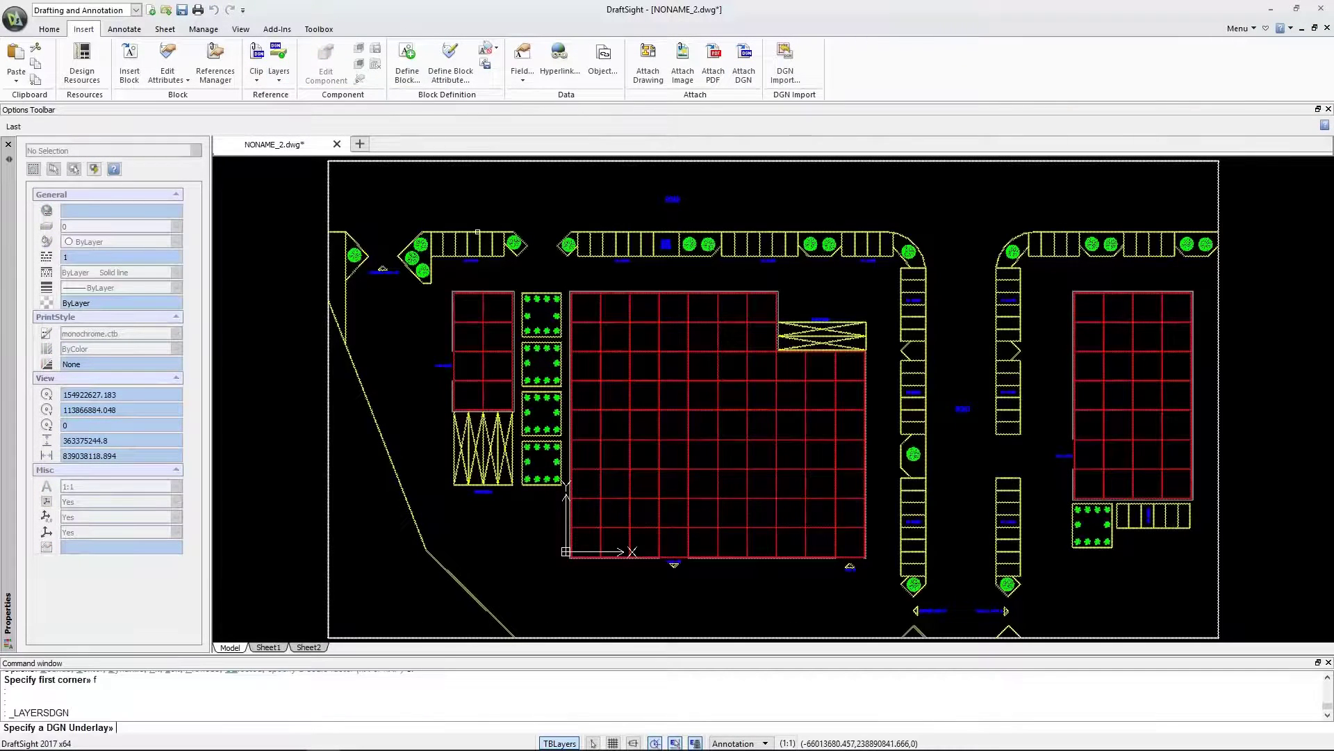
left_click(771, 365)
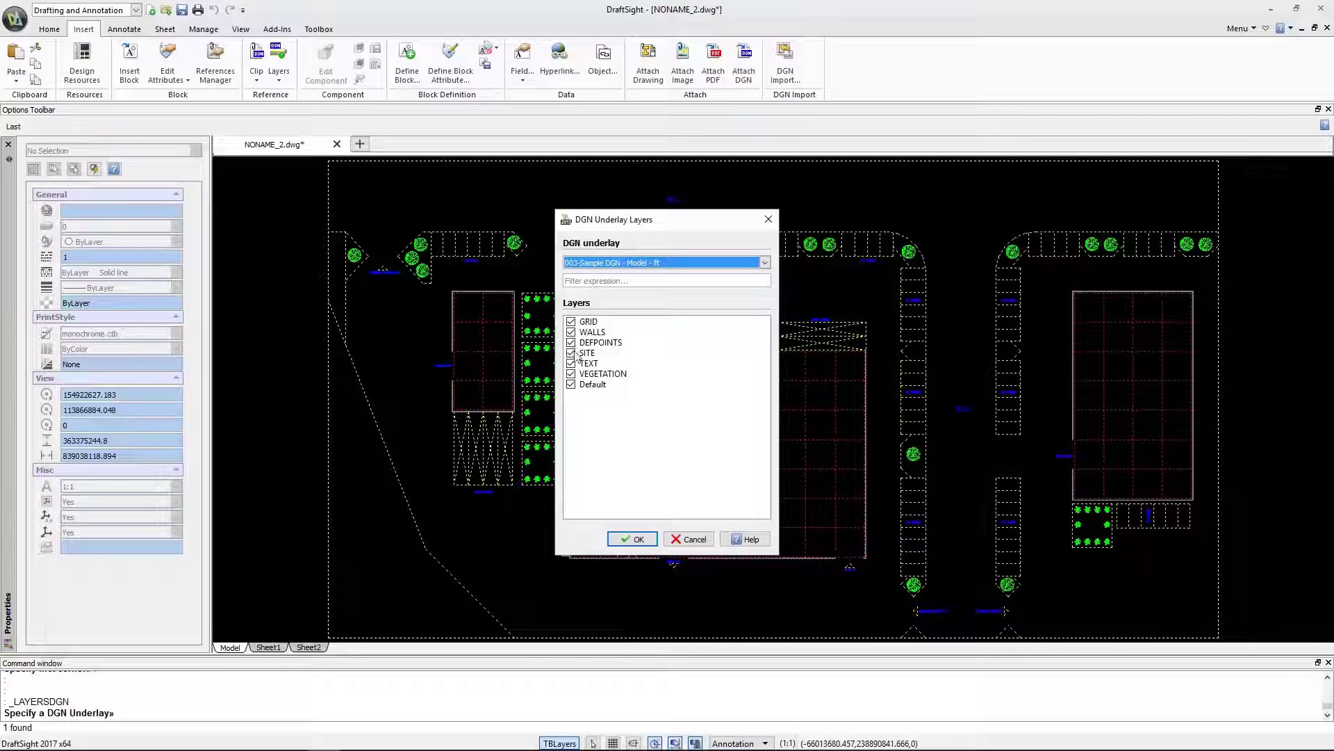
left_click(571, 374)
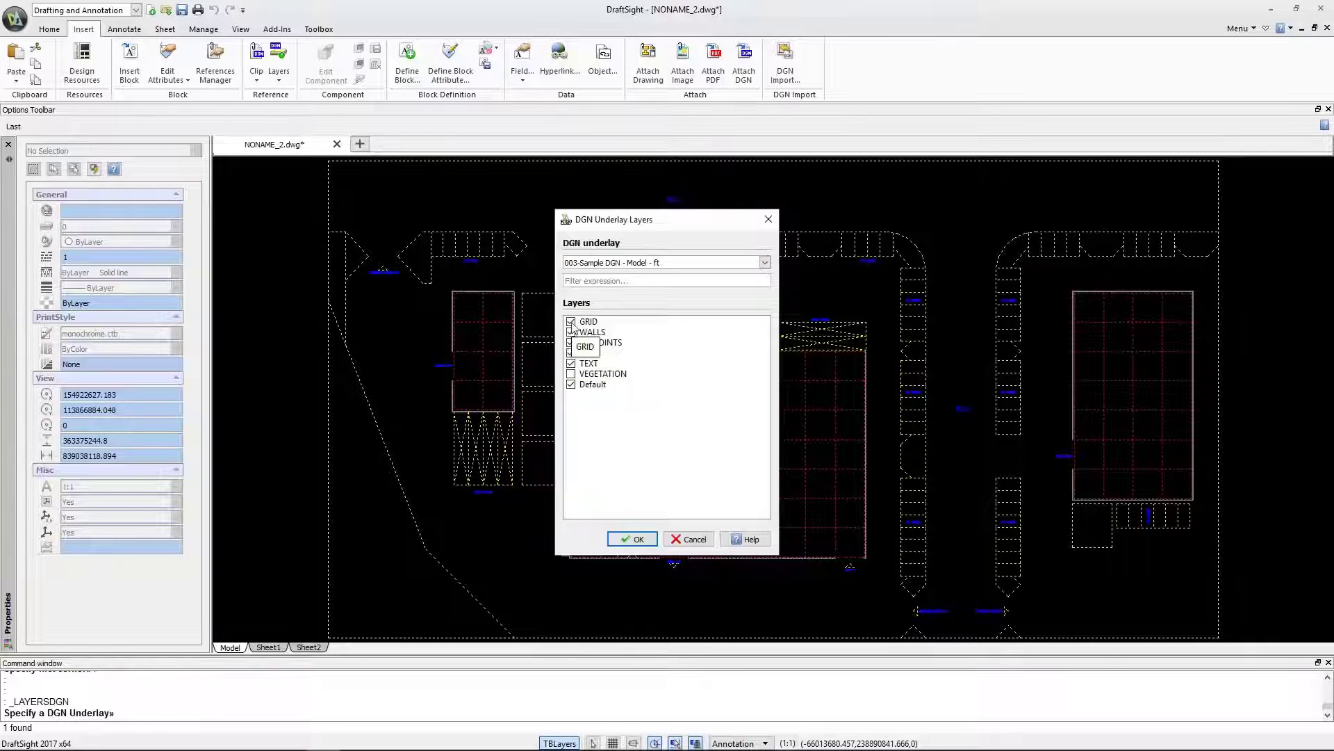
left_click(626, 536)
- Clip the DGN underlay with a rectangular boundary around the large central building and the parking column beside it
left_click(257, 79)
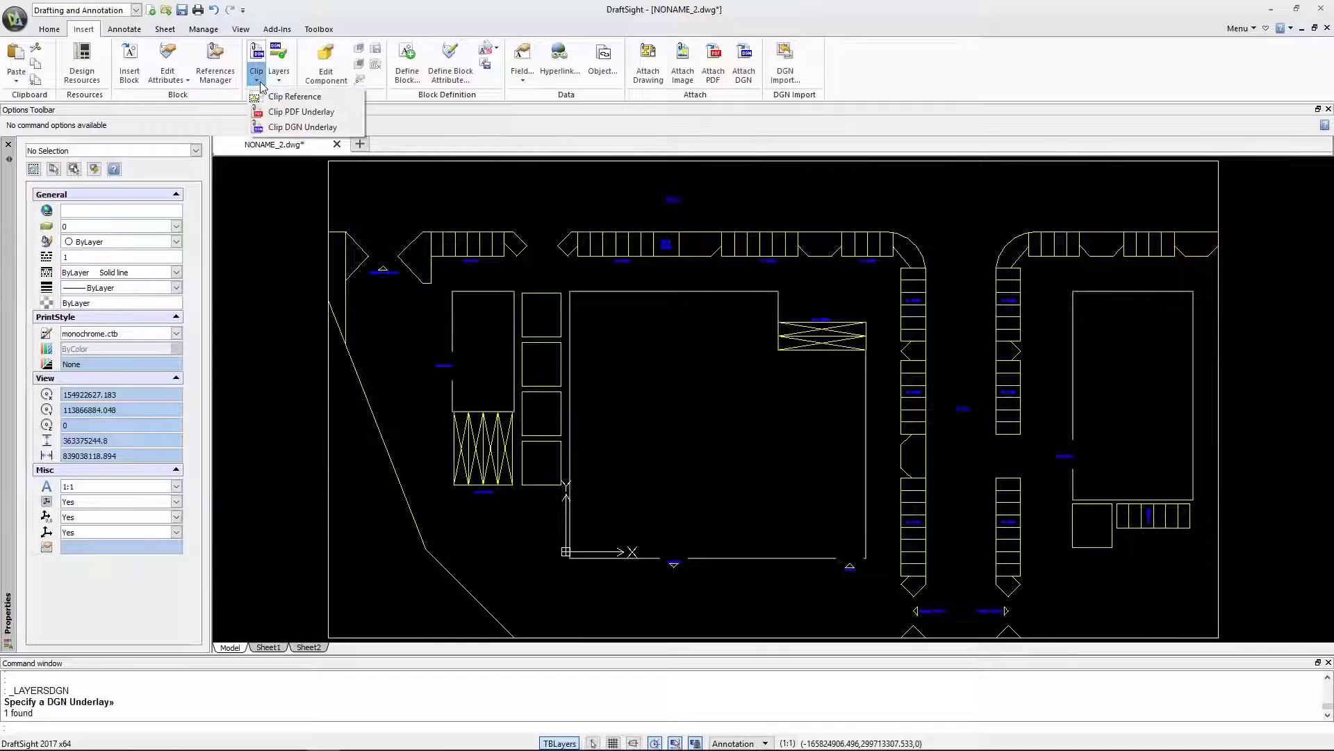
left_click(284, 128)
left_click(329, 224)
left_click(515, 274)
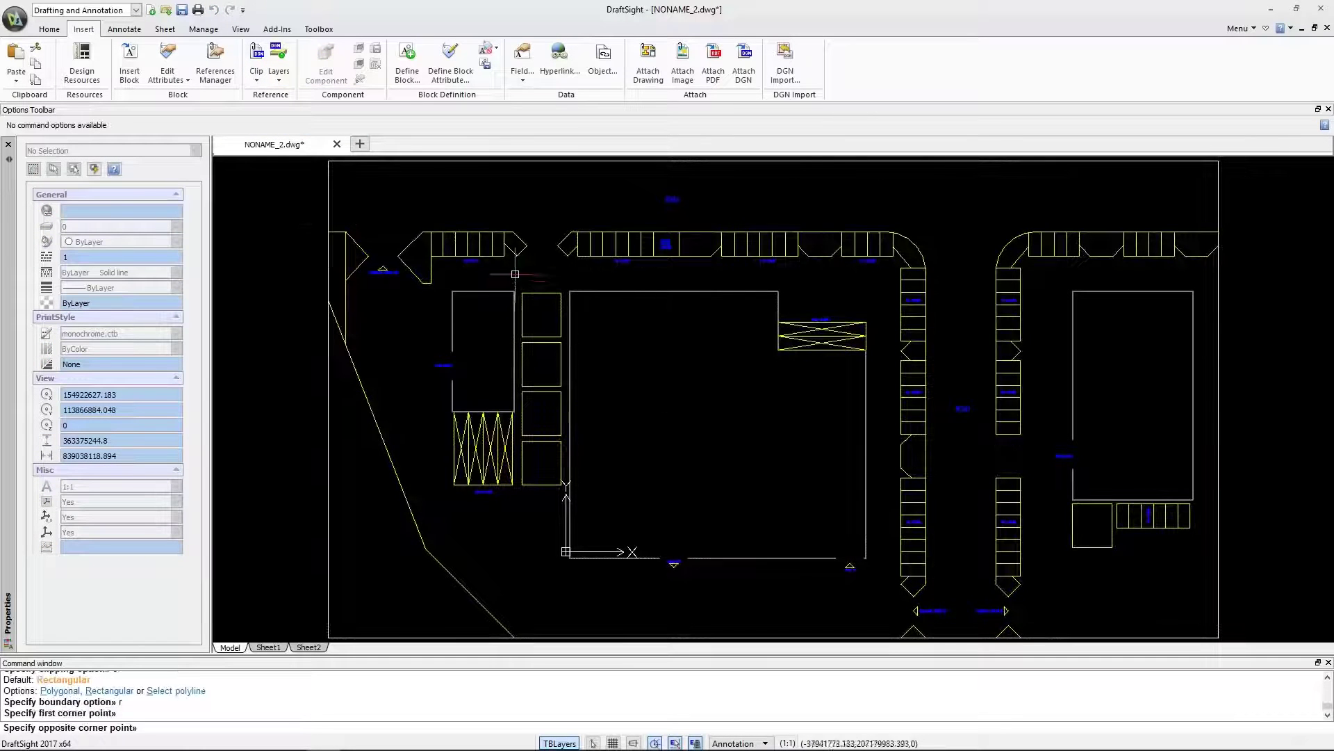
left_click(932, 590)
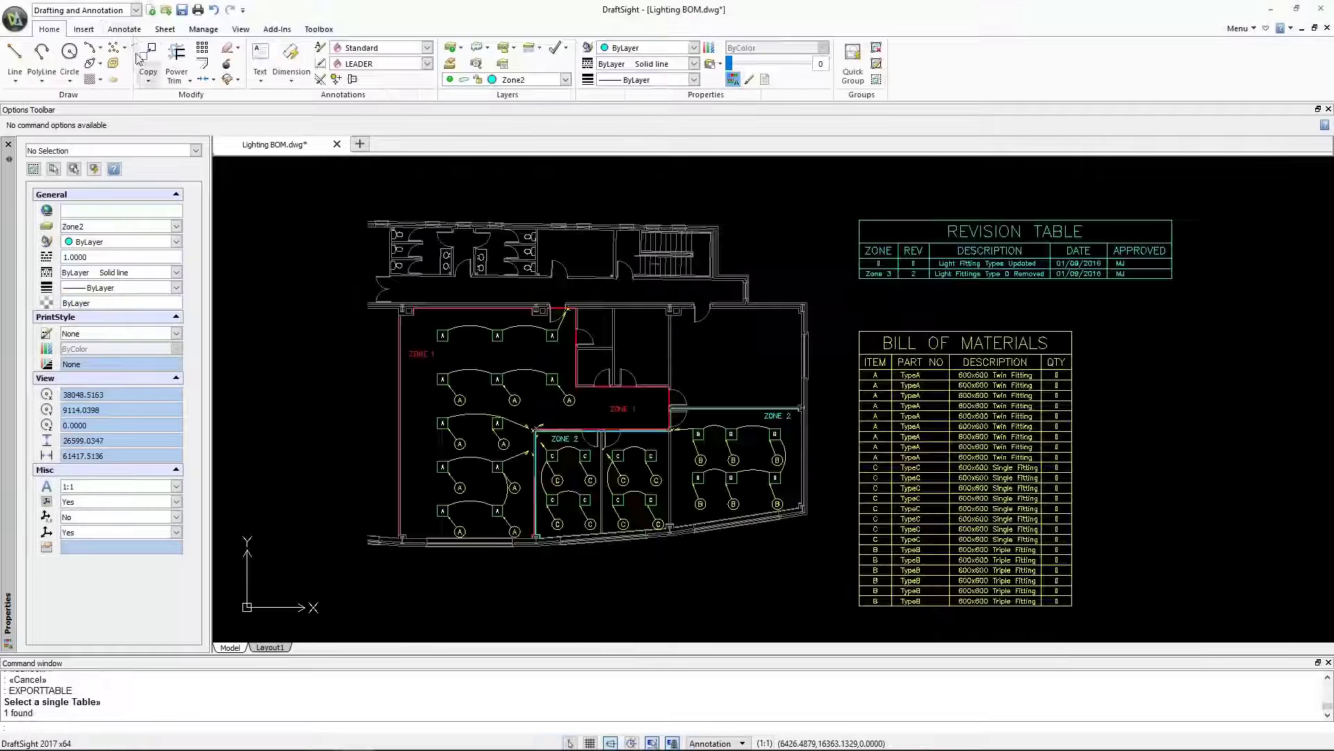
- Export the Revision Table to an Excel workbook named export_table 1.xlsx
left_click(125, 29)
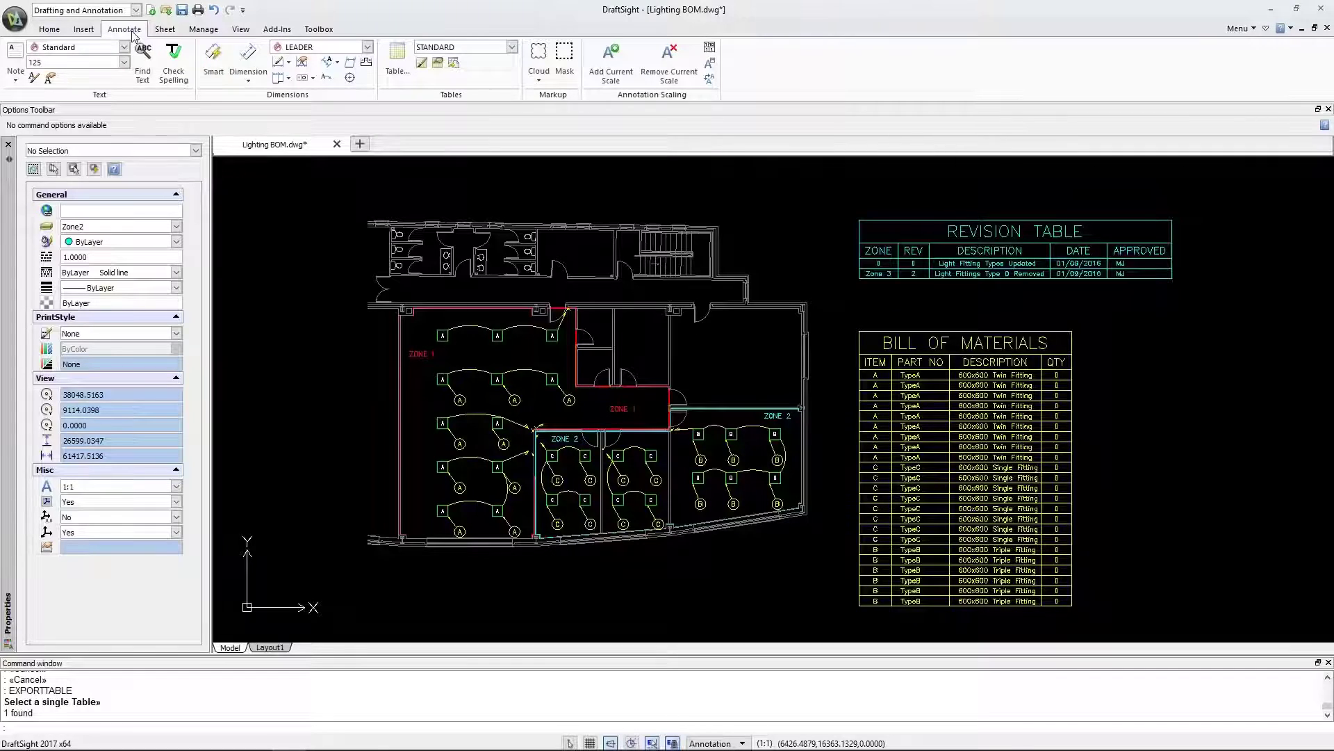
left_click(454, 64)
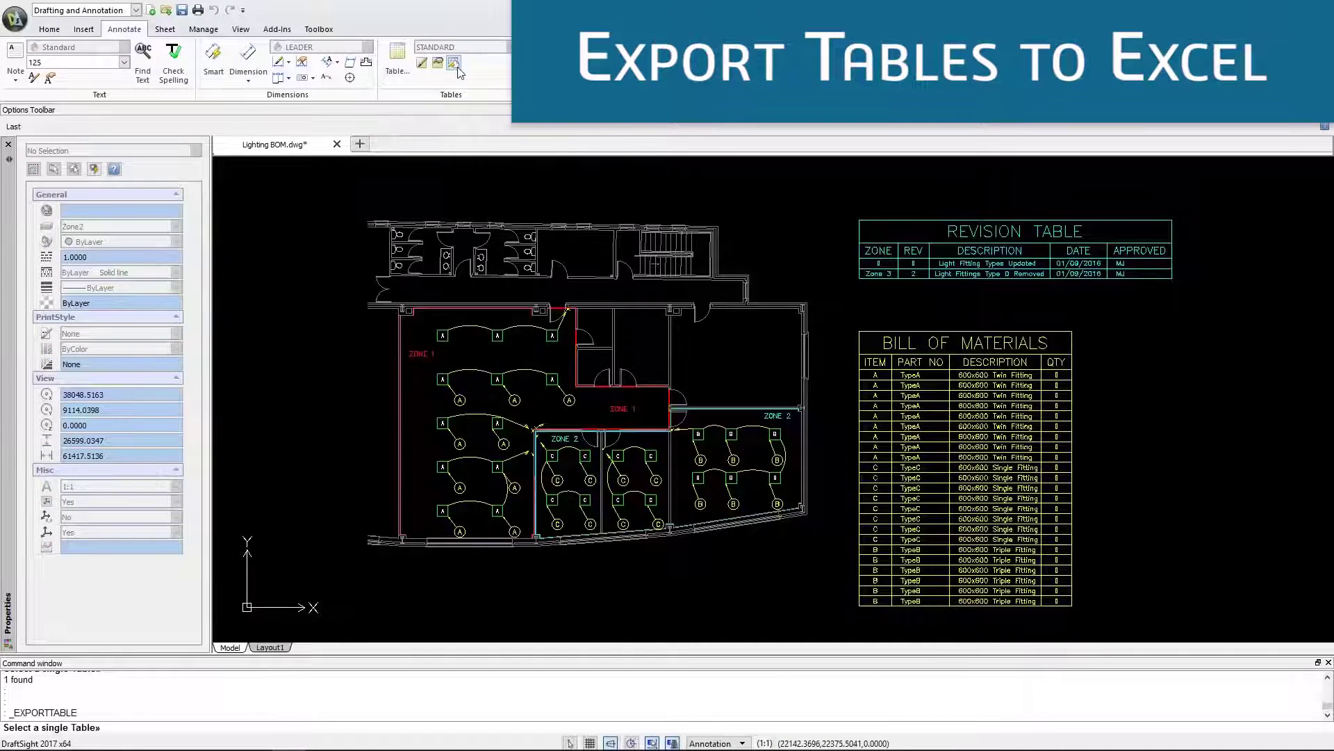
left_click(893, 226)
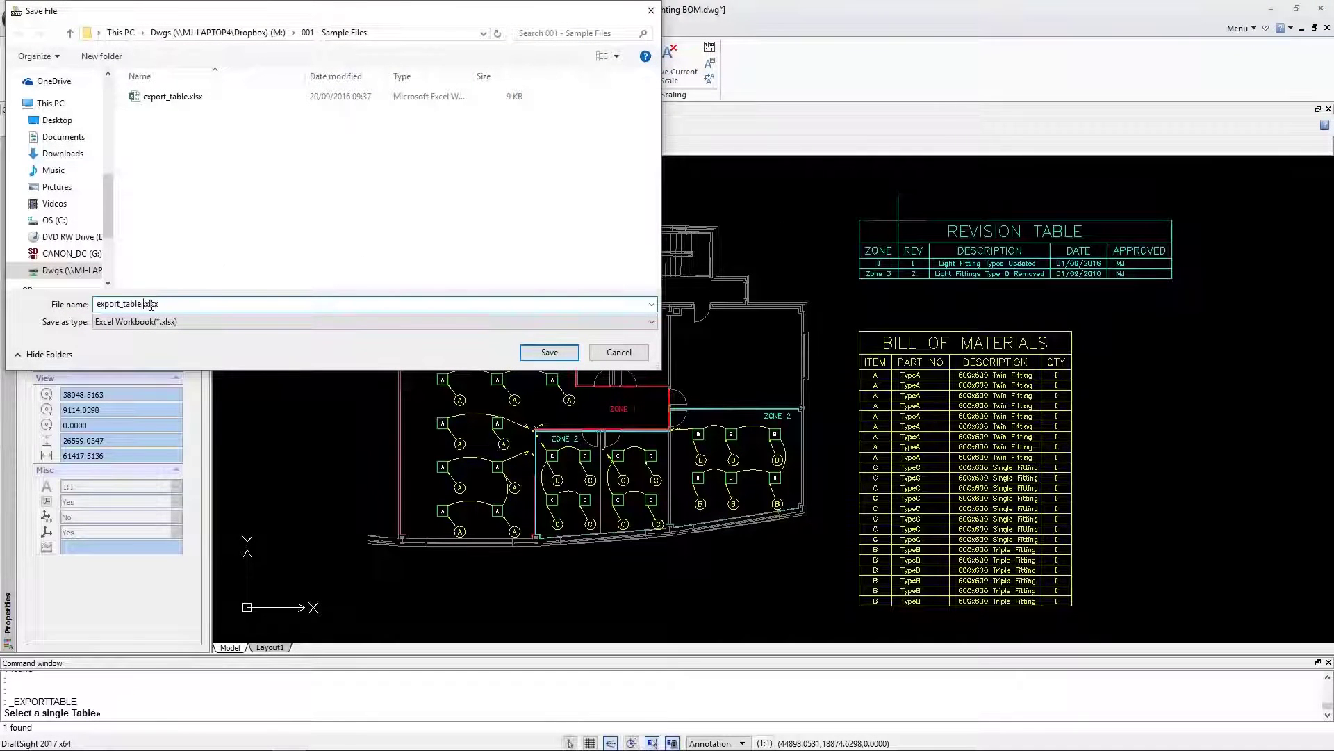
left_click(546, 352)
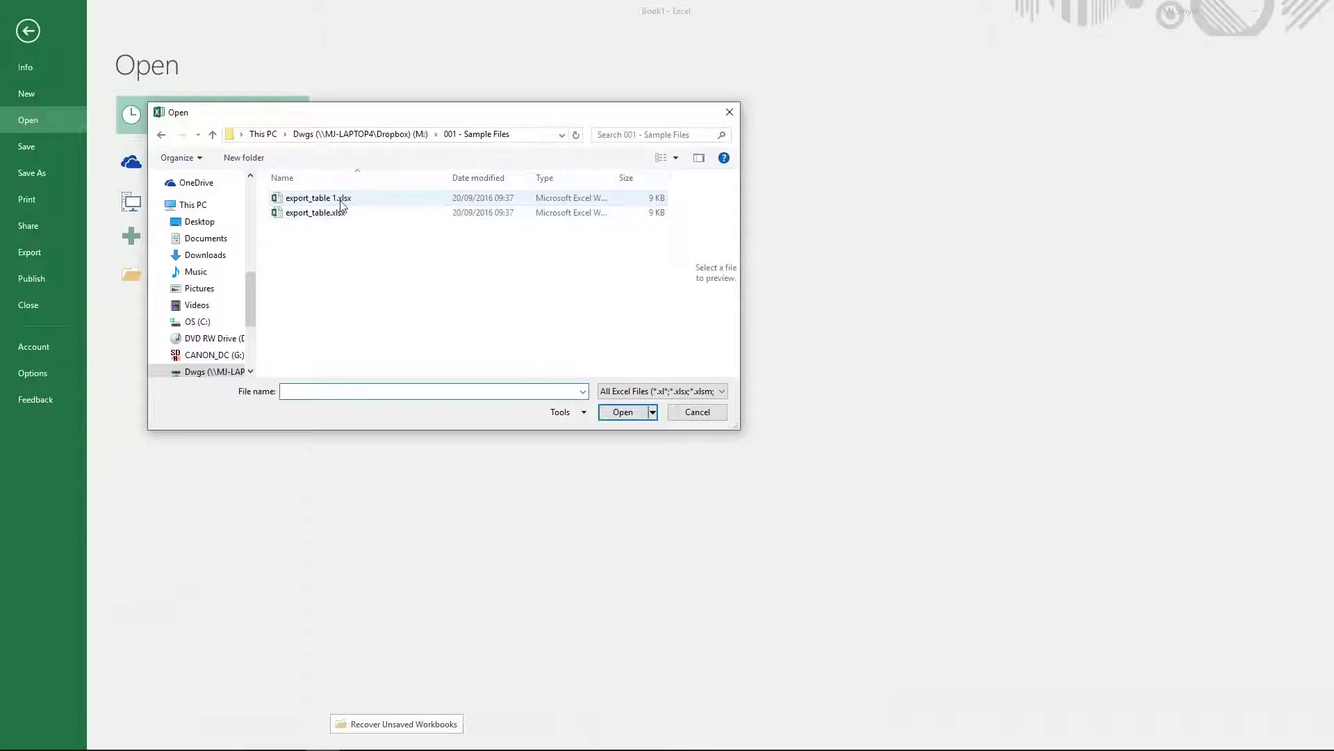
- Switch to Excel and open export_table 1.xlsx to view the exported revision table
left_click(298, 191)
left_click(622, 411)
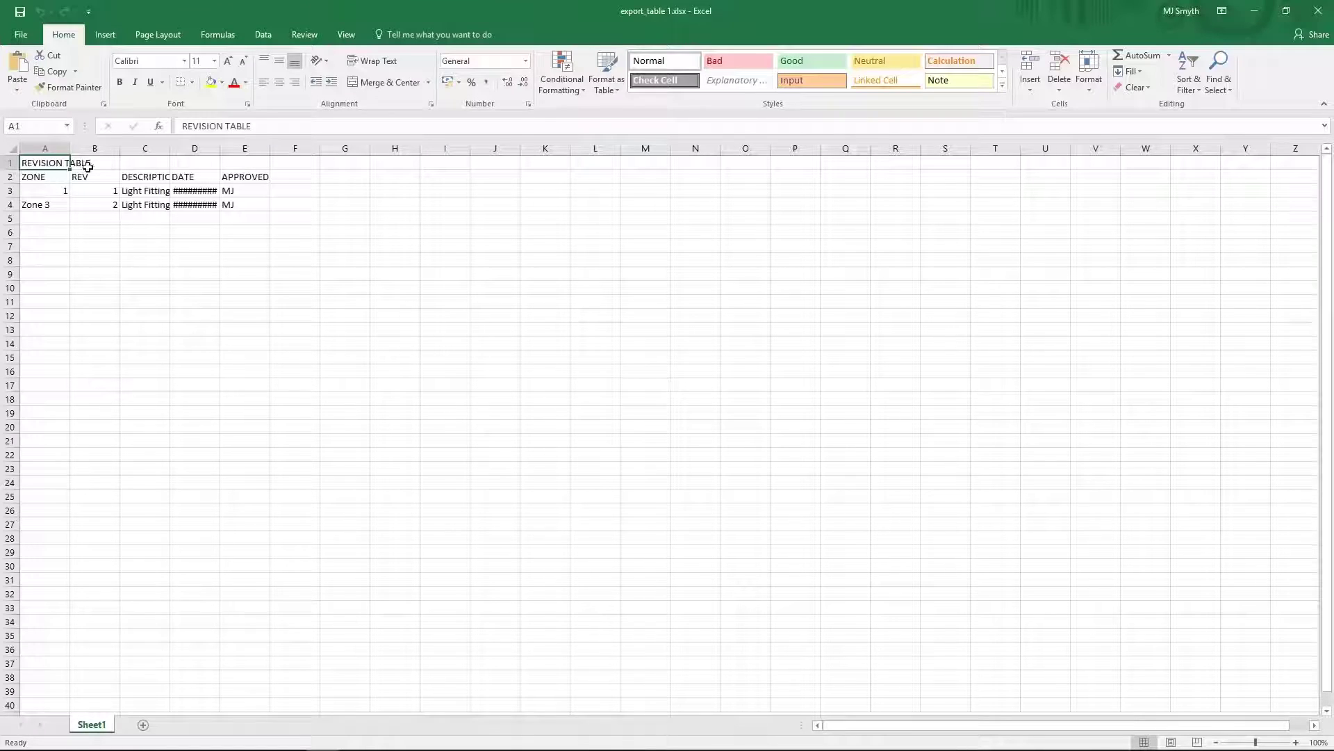
left_click(172, 270)
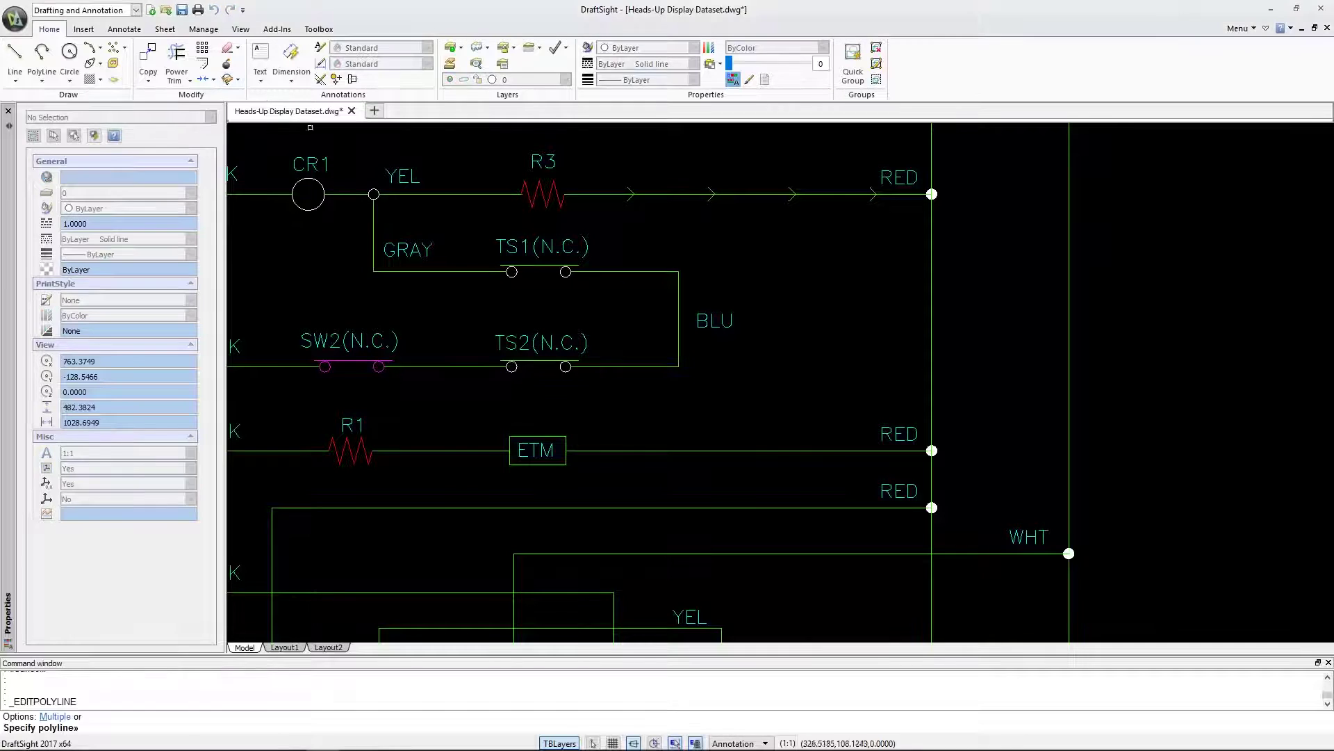
- Taper the polyline between the ETM box and the RED node from a starting width of 10 to an ending width of 2
type("tion»")
key("Return")
type("10")
key("Return")
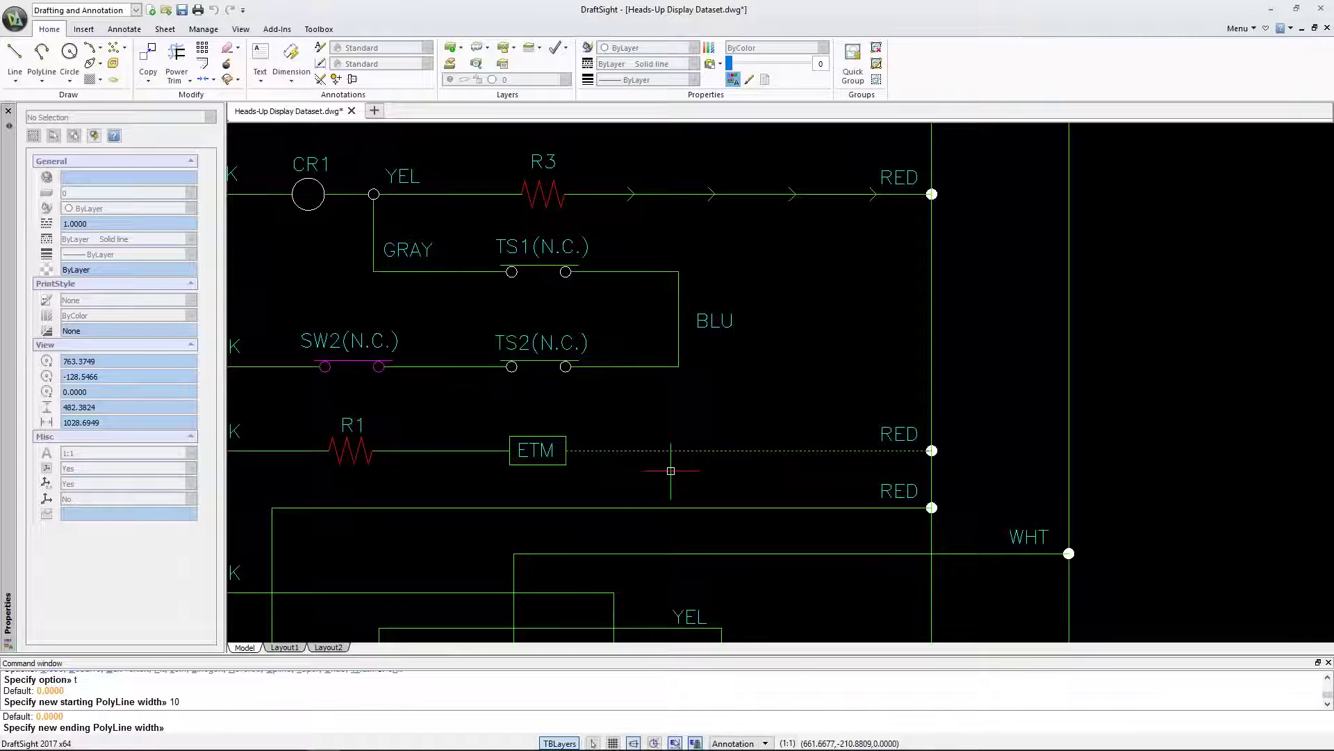
type("2")
key("Return")
key("Return")
- Reverse the direction of the arrowed polyline running from resistor R3 to the upper RED node
left_click(230, 80)
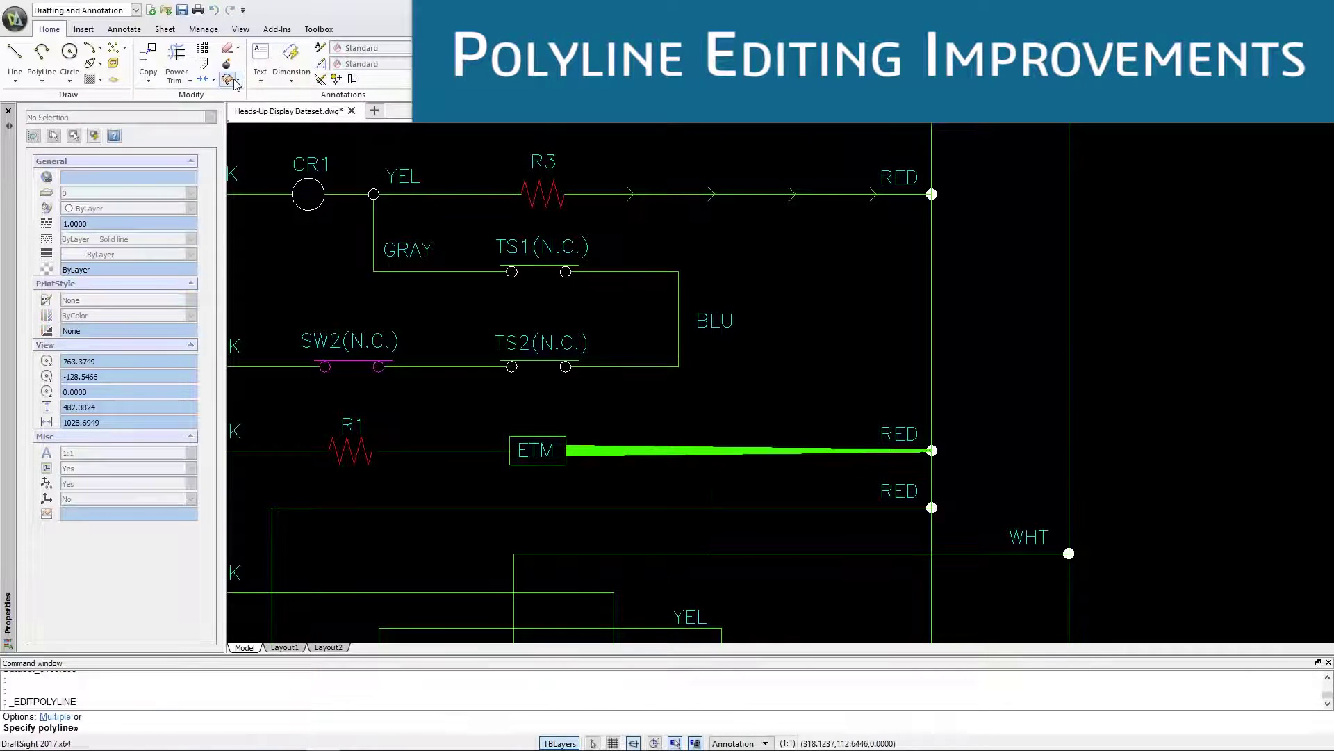
left_click(577, 194)
type("r")
key("Return")
- Add a midpoint vertex to the horizontal segment of the RED polyline just below the ETM line
left_click(572, 508)
type("ecify option»")
key("Return")
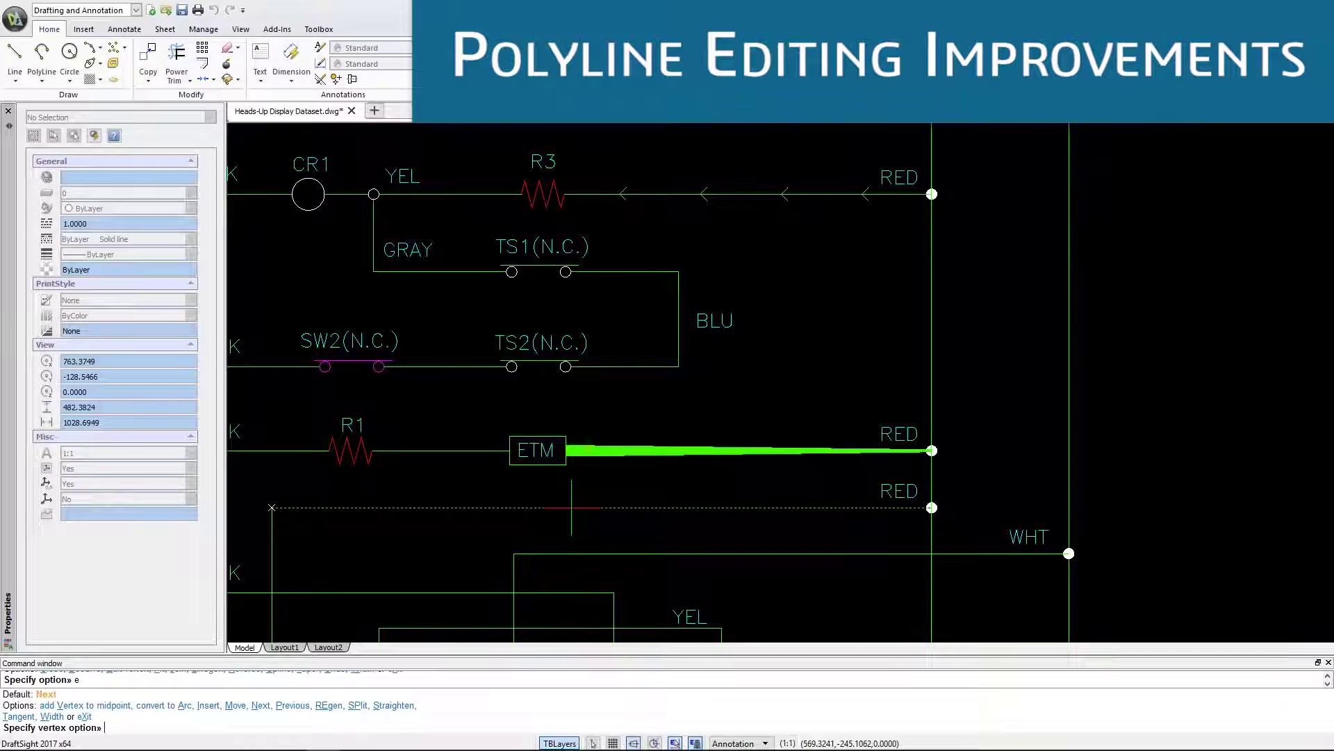
type("v")
key("Return")
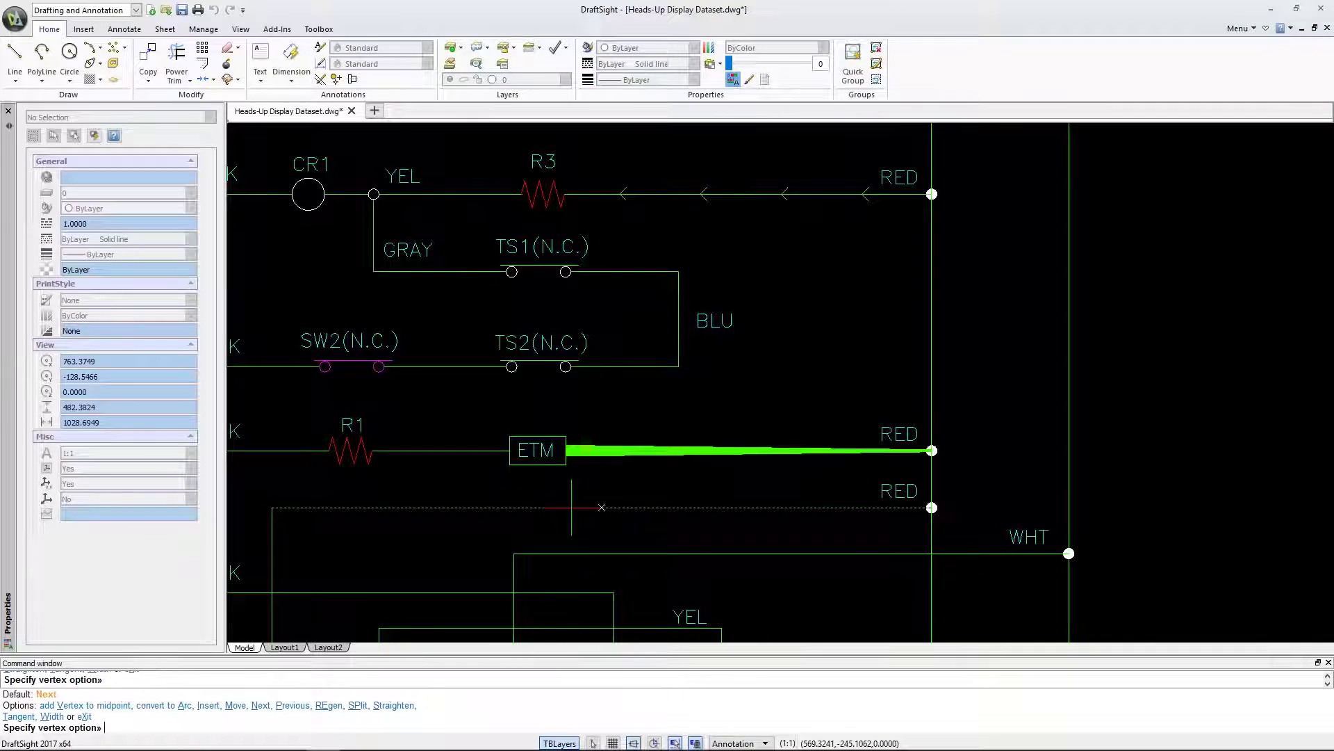
key("Escape")
key("Escape")
- Stretch the midpoint vertex of the polyline below the ETM line slightly upward to form a shallow peak
left_click(515, 507)
left_click(601, 507)
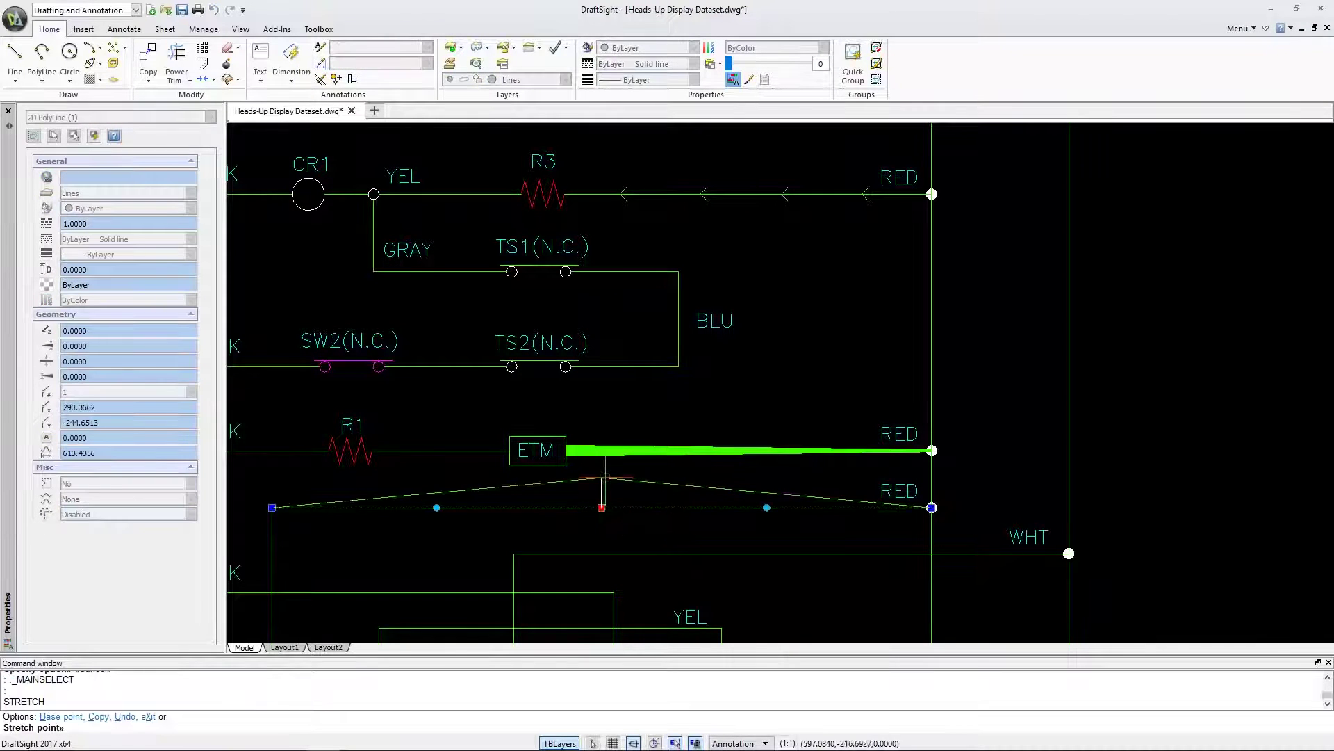
left_click(602, 482)
key("Escape")
- Convert the vertical polyline segment between the upper two RED nodes into an arc bulging to the right
left_click(228, 79)
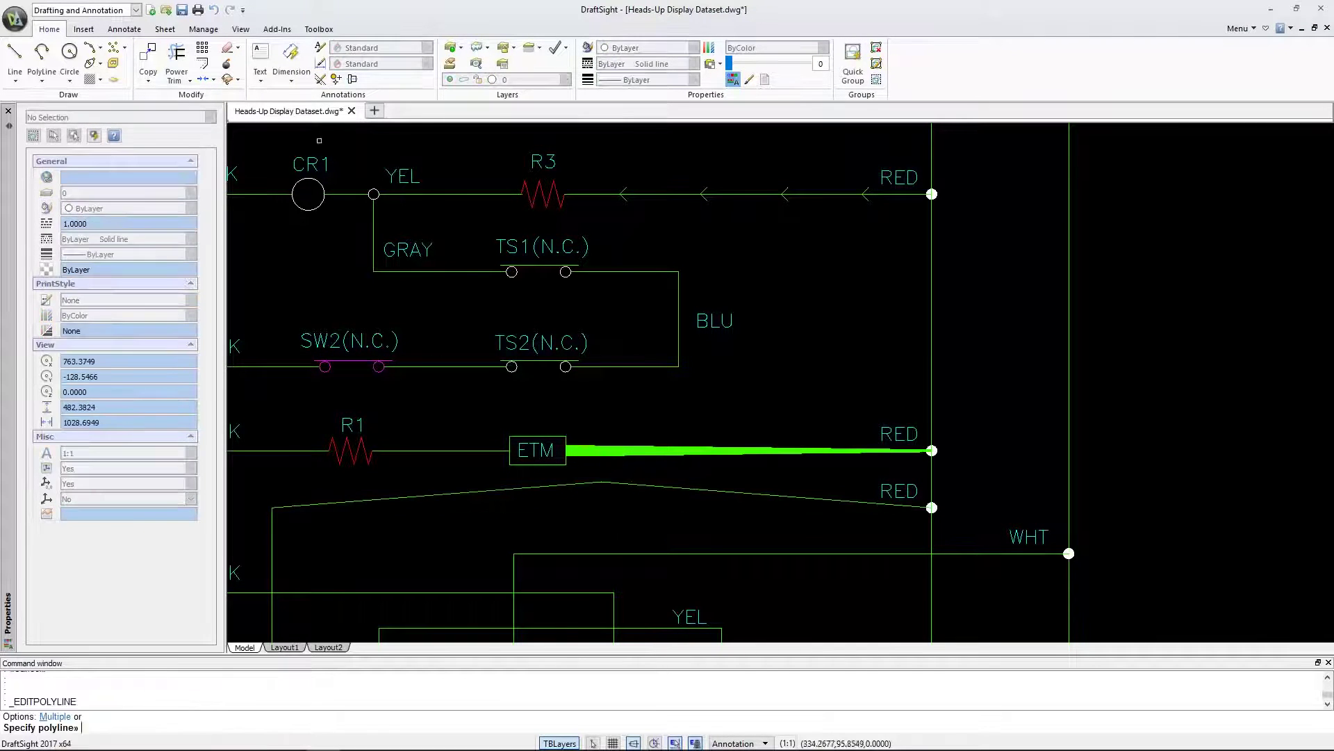
left_click(932, 343)
type("e")
key("Return")
type("a")
key("Return")
left_click(973, 340)
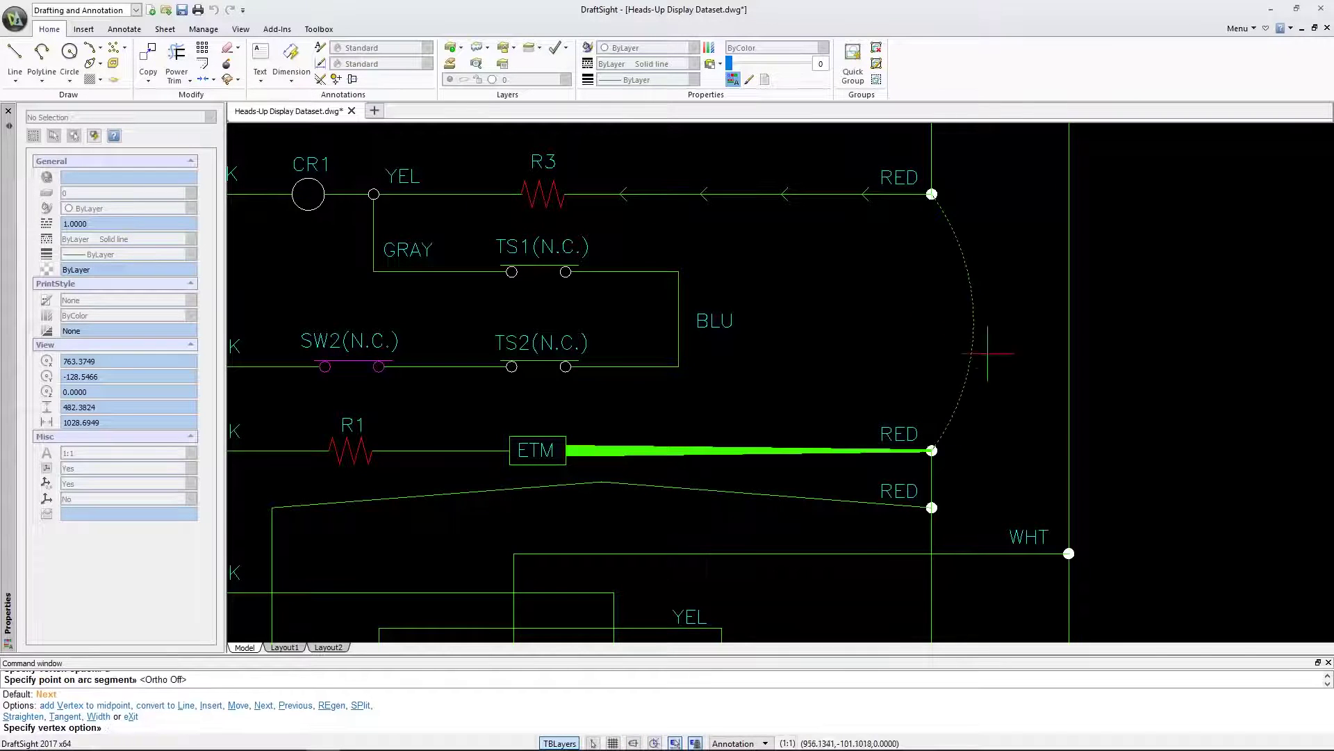
key("Escape")
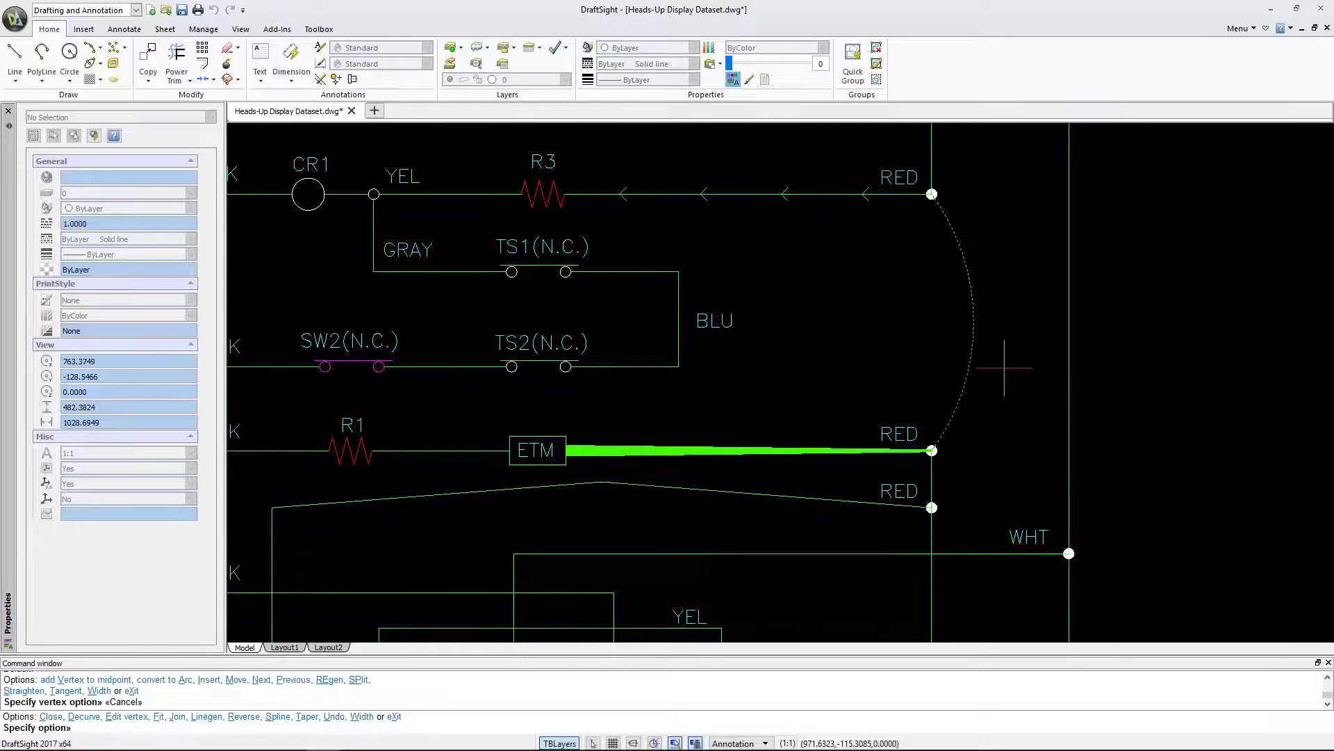